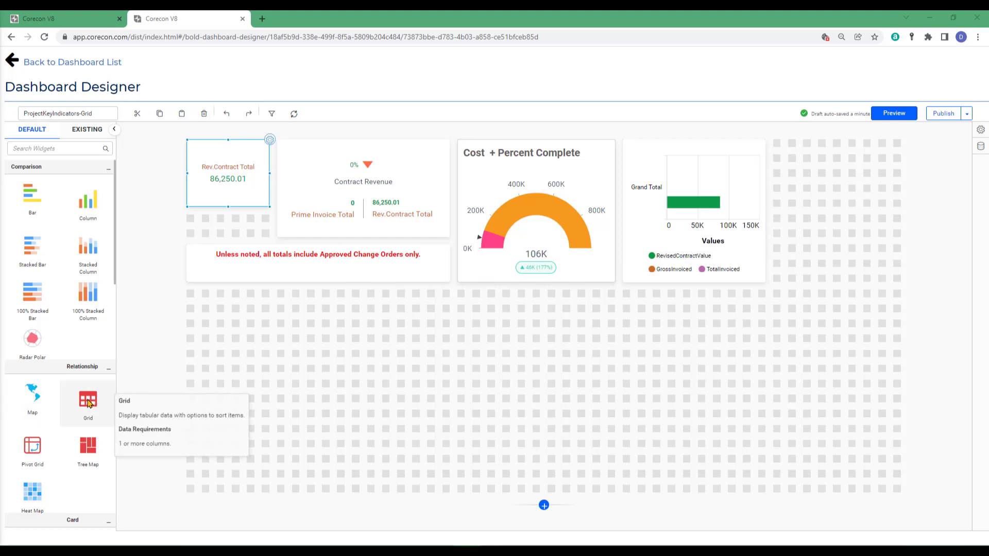
Step: Add a Grid widget beneath the red note on the dashboard and name it Analysis By JCC
left_click_drag(88, 403, 192, 301)
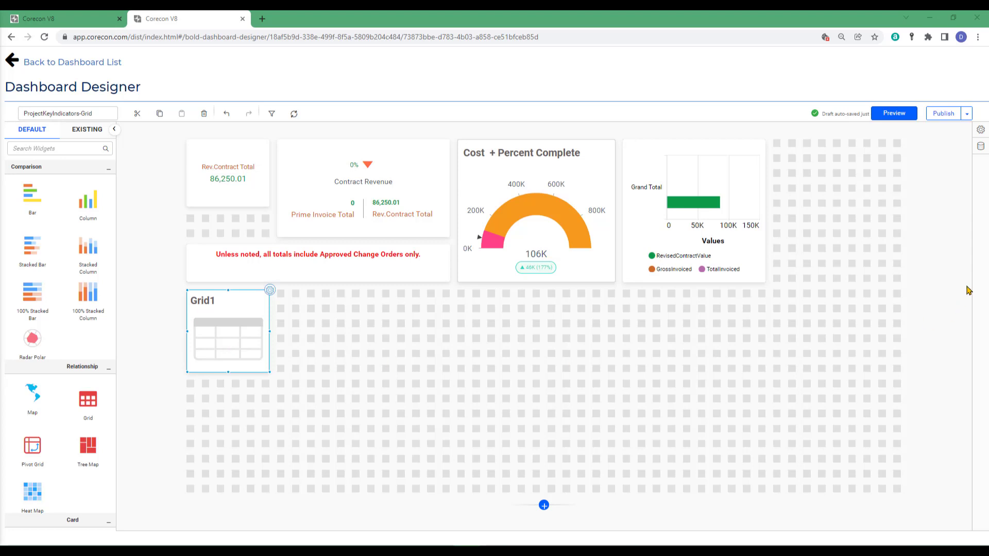
left_click(981, 130)
left_click(791, 159)
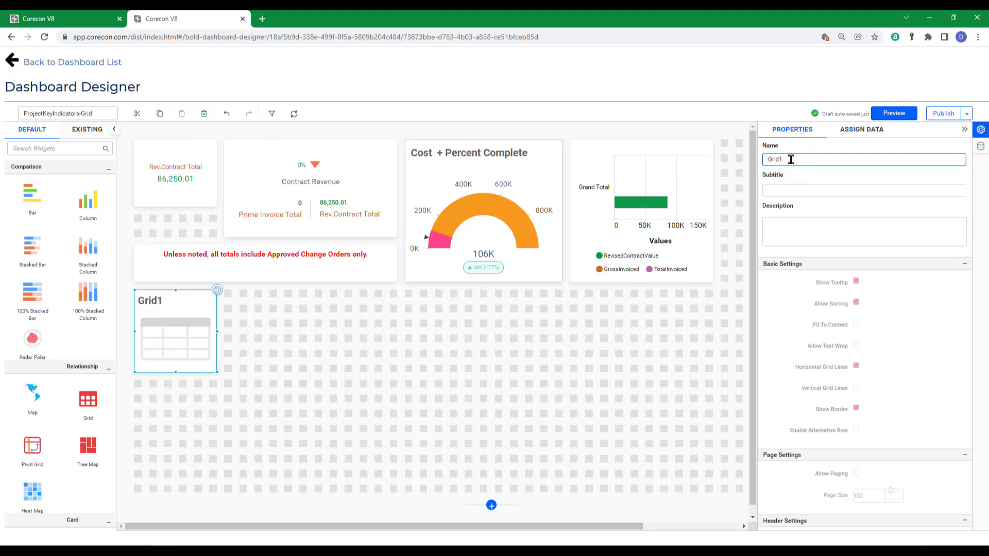
left_click(791, 160)
double_click(785, 159)
type("Analysis B")
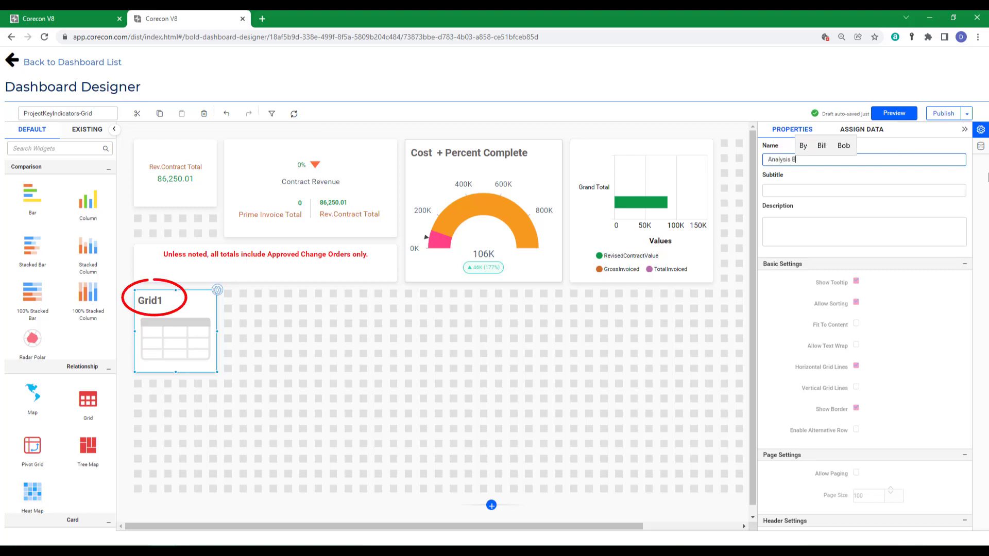
type("y JCC")
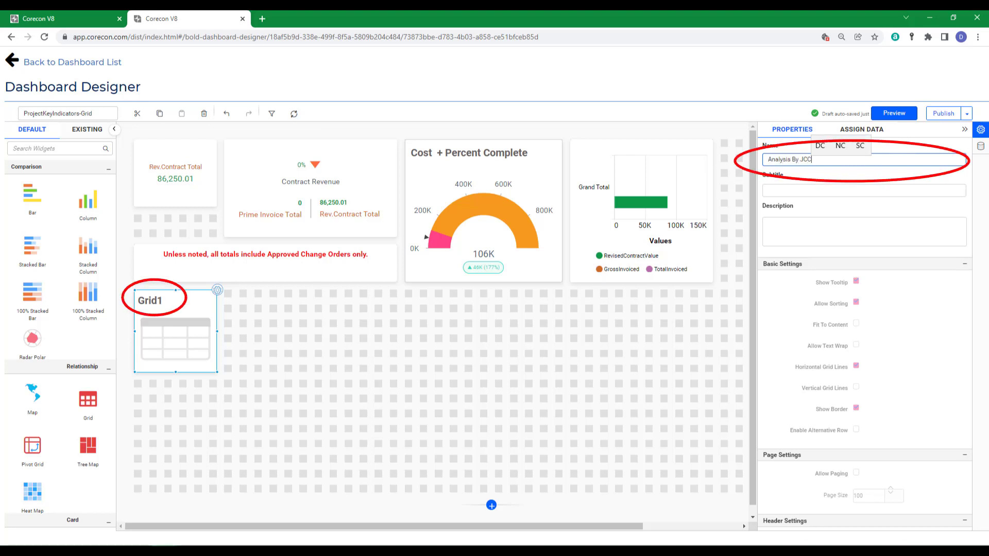
key("Tab")
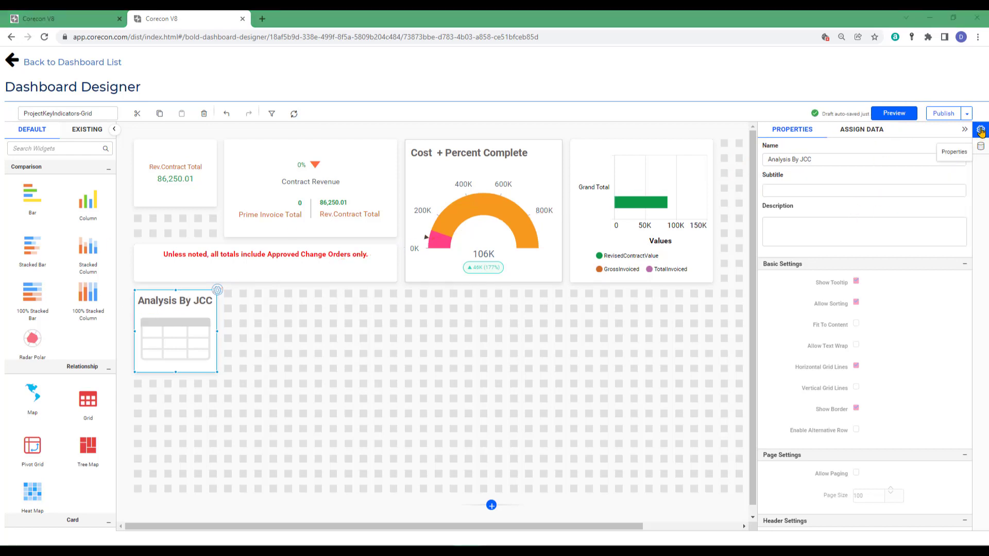
Step: Open the grid's data assignment and choose the CoreconAPI_Overview data source
left_click(859, 132)
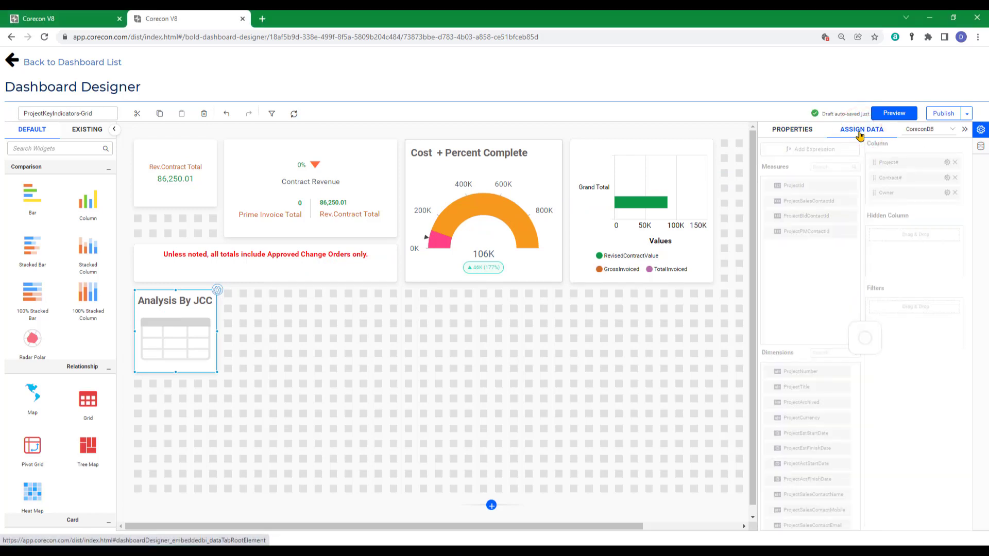
left_click(953, 131)
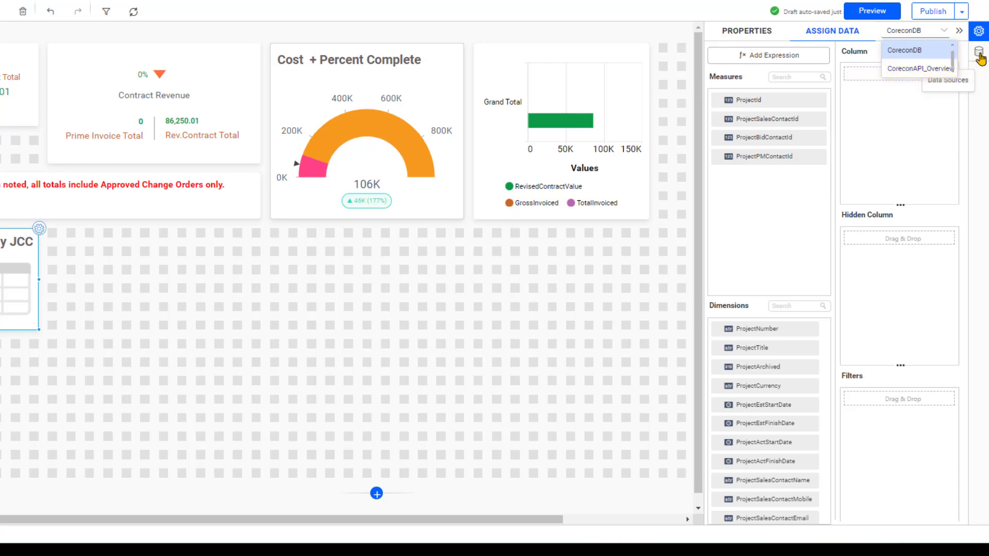
left_click(905, 70)
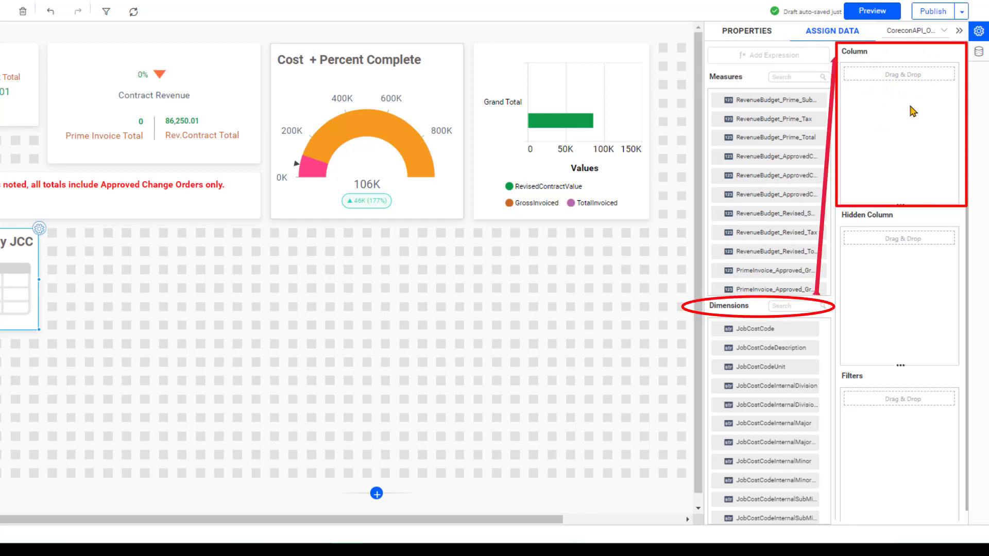
Step: Enlarge the Column area of the data assignment by shrinking the Hidden Column and Filters areas
left_click_drag(902, 202, 900, 316)
left_click_drag(899, 368, 897, 478)
left_click_drag(898, 315, 892, 440)
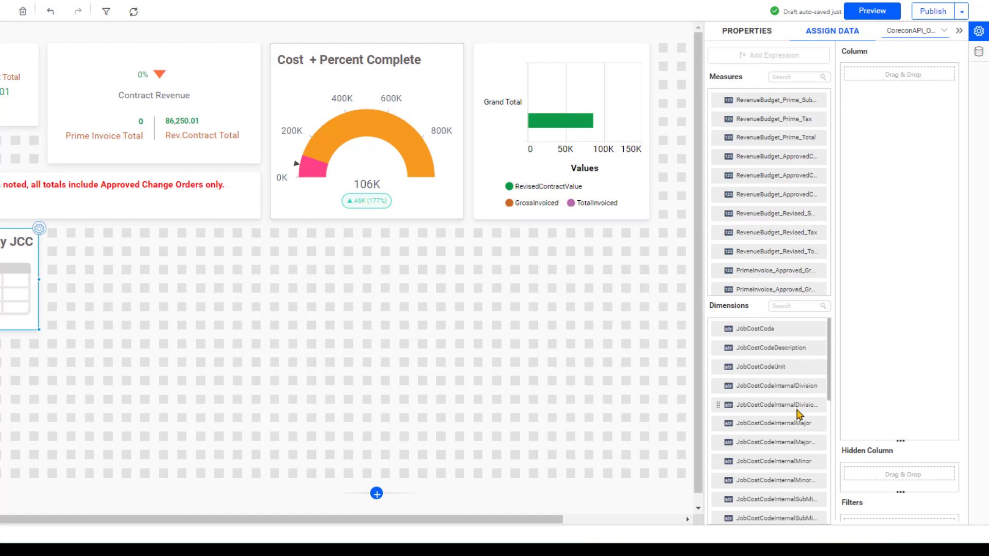
Step: Add the dimensions ProjectNumber, ProjectTitle, PrimeContractNumber, JobCostCode and JobCostCodeDescription as grid columns
scroll(798, 414, "down", 3)
scroll(773, 438, "down", 3)
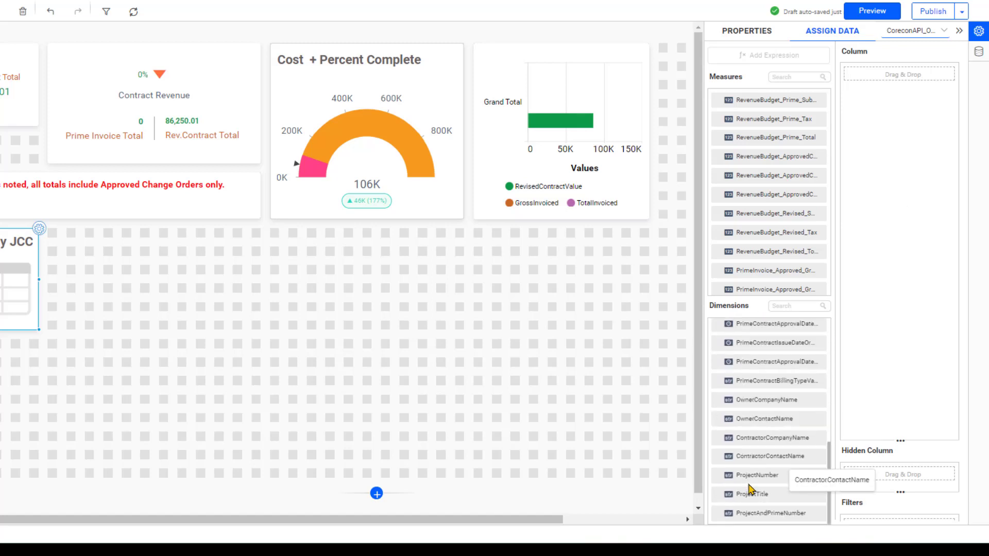
left_click_drag(746, 477, 849, 74)
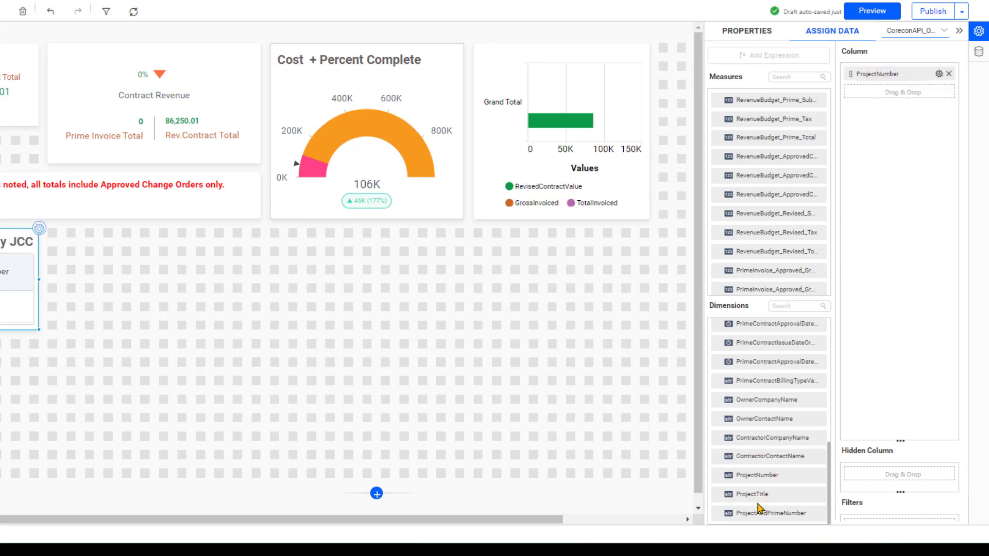
left_click_drag(753, 499, 846, 93)
scroll(744, 361, "up", 2)
left_click_drag(744, 332, 841, 105)
scroll(740, 361, "up", 10)
left_click_drag(740, 330, 845, 111)
left_click_drag(742, 349, 853, 145)
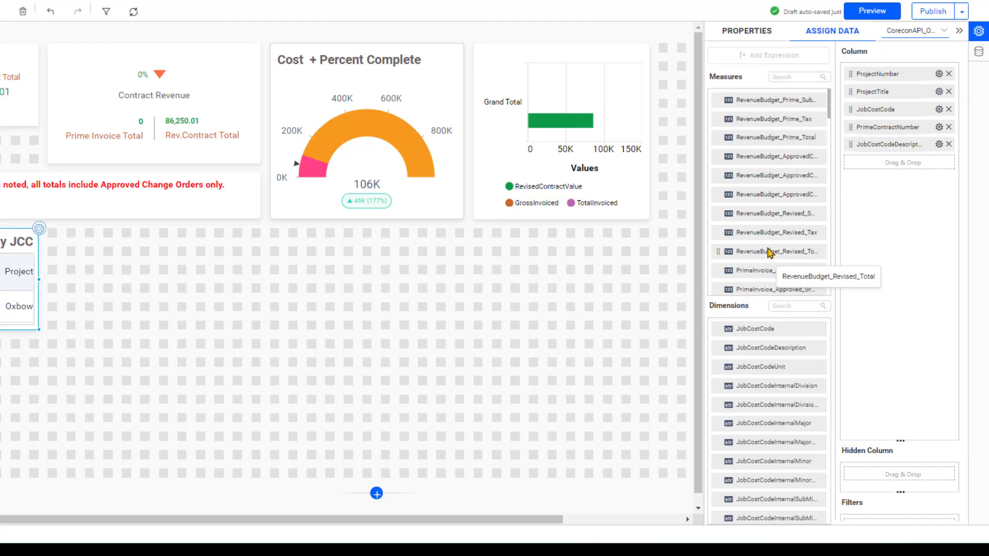
Step: Add the measures RevenueBudget_Revised_Total, CostBudget_Revised, PrimeInvoice_Approved_Total and CostToDate_Approved_Total as grid columns
left_click_drag(761, 255, 852, 163)
scroll(761, 203, "down", 4)
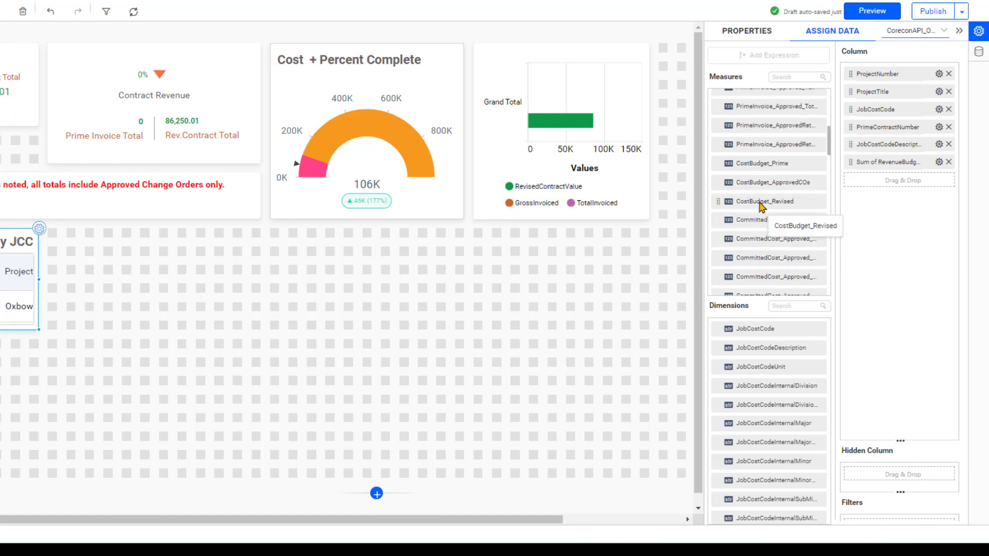
left_click_drag(745, 204, 855, 180)
scroll(799, 227, "up", 2)
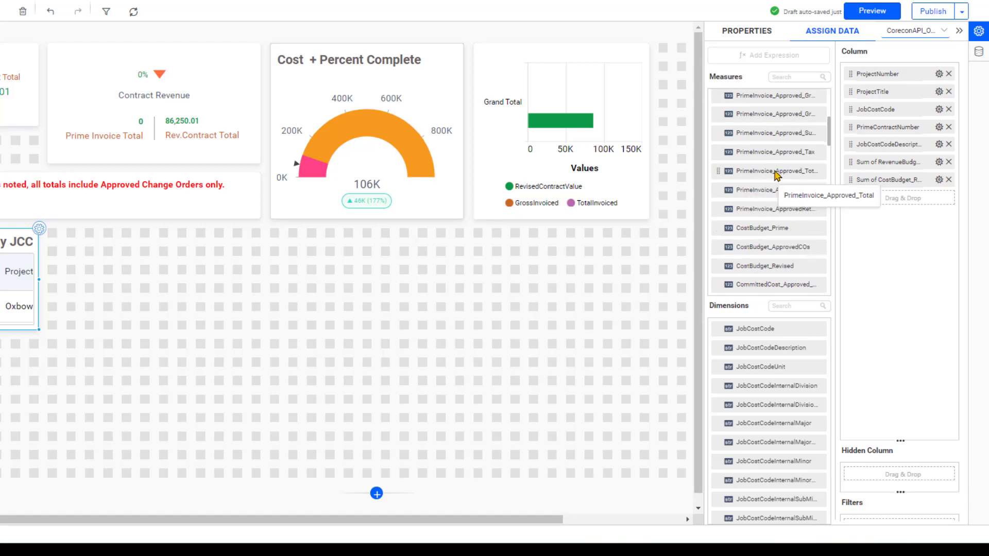
left_click_drag(775, 172, 857, 199)
scroll(786, 249, "down", 3)
scroll(785, 249, "down", 2)
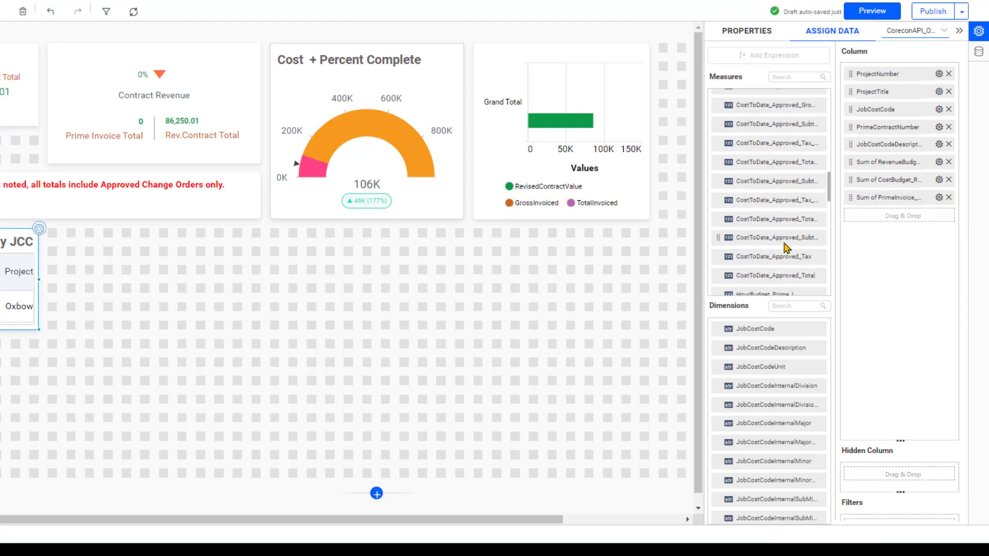
left_click_drag(760, 248, 845, 213)
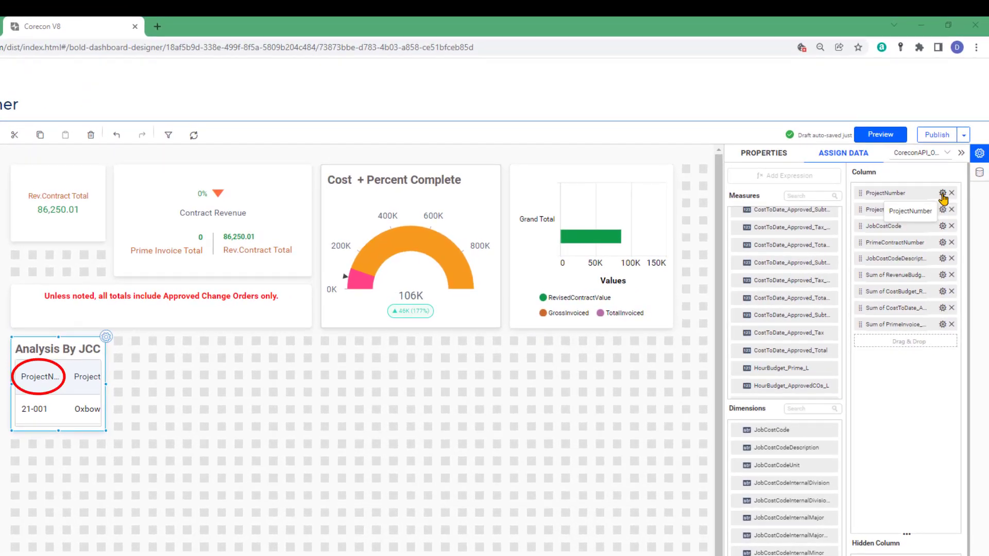
Step: Rename the ProjectNumber column to Project#
left_click(942, 194)
left_click(904, 219)
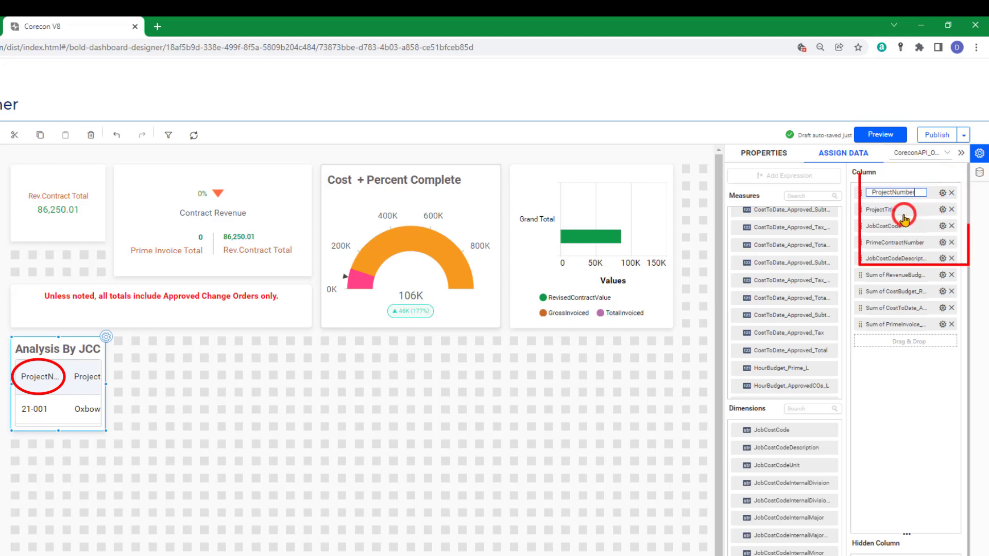
key("BackSpace")
key("BackSpace")
key("BackSpace")
key("BackSpace")
key("BackSpace")
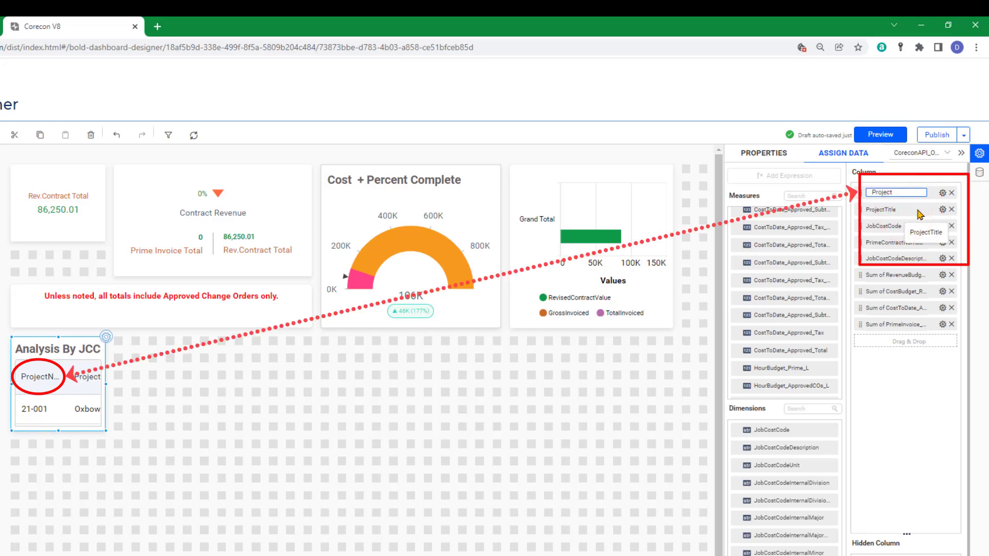
type("#")
Step: Rename the ProjectTitle column to Project
left_click(943, 209)
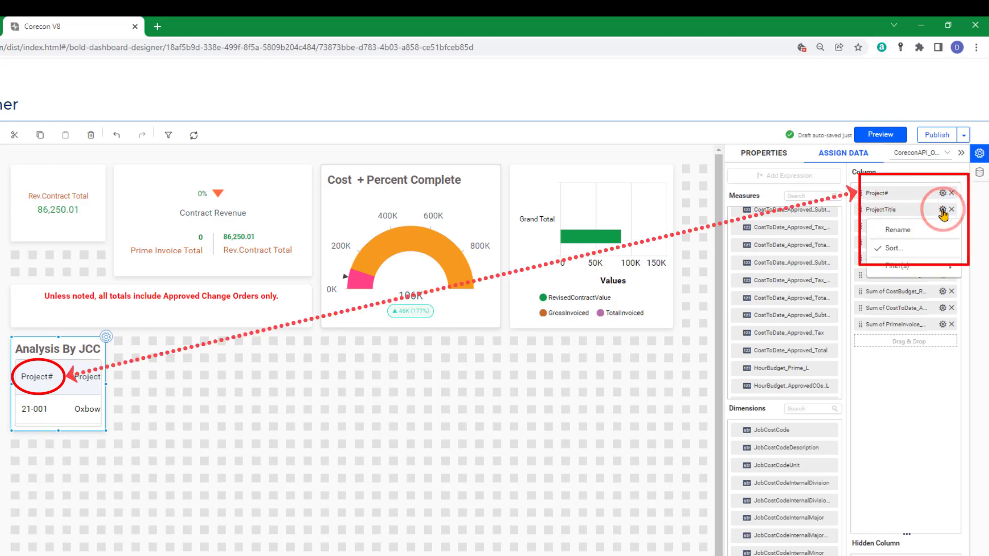
left_click(898, 230)
key("BackSpace")
key("BackSpace")
key("BackSpace")
key("BackSpace")
key("BackSpace")
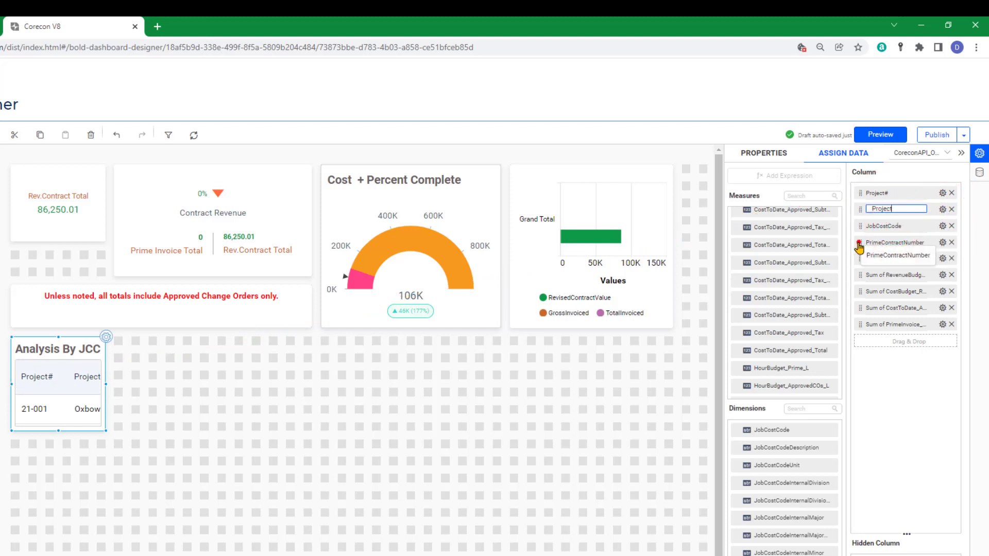
Step: Move the PrimeContractNumber column above JobCostCode and rename it to Contract#
left_click_drag(859, 248, 857, 225)
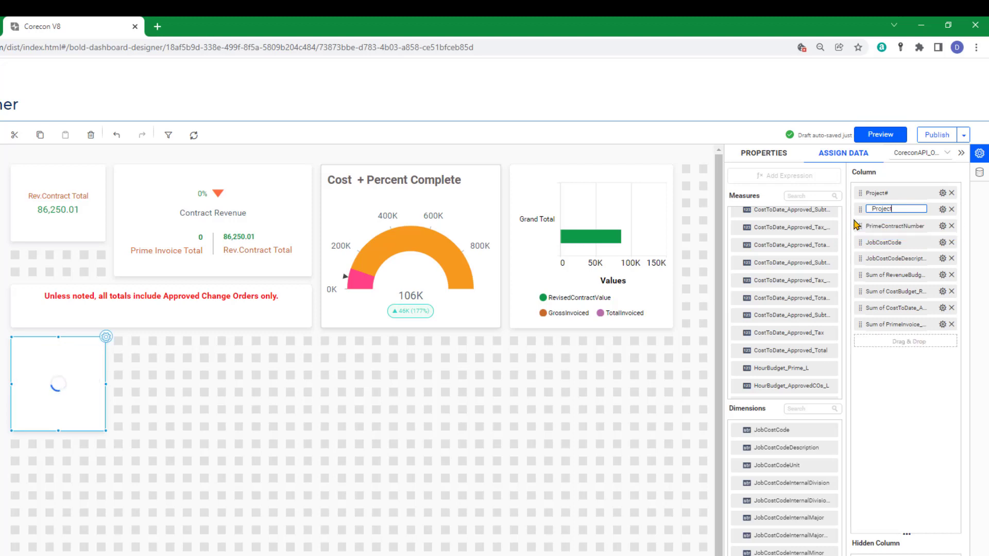
left_click(943, 226)
left_click(906, 246)
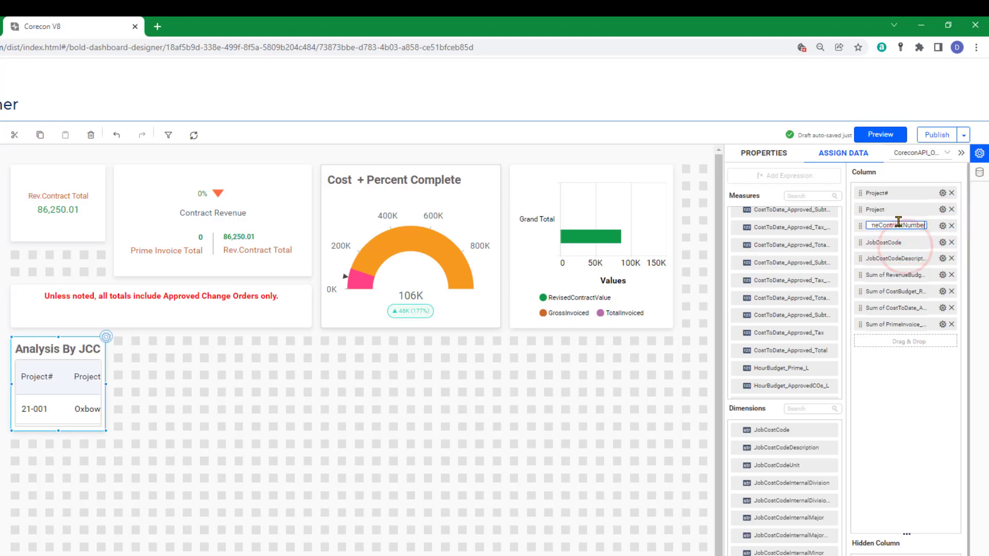
key("BackSpace")
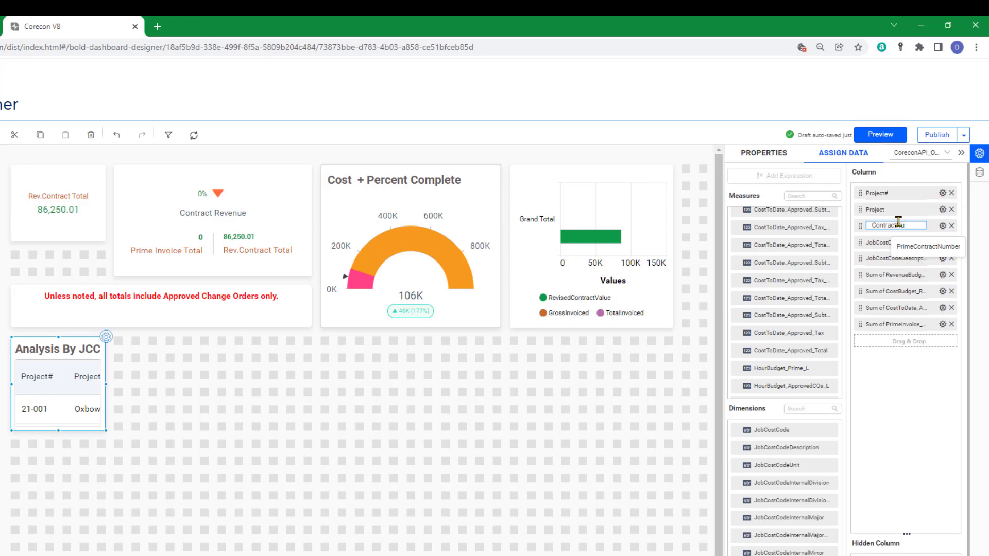
key("BackSpace")
key("BackSpace")
type("#")
Step: Rename the JobCostCode column to JCC and the JobCostCodeDescription column to JCCDescr
left_click(943, 243)
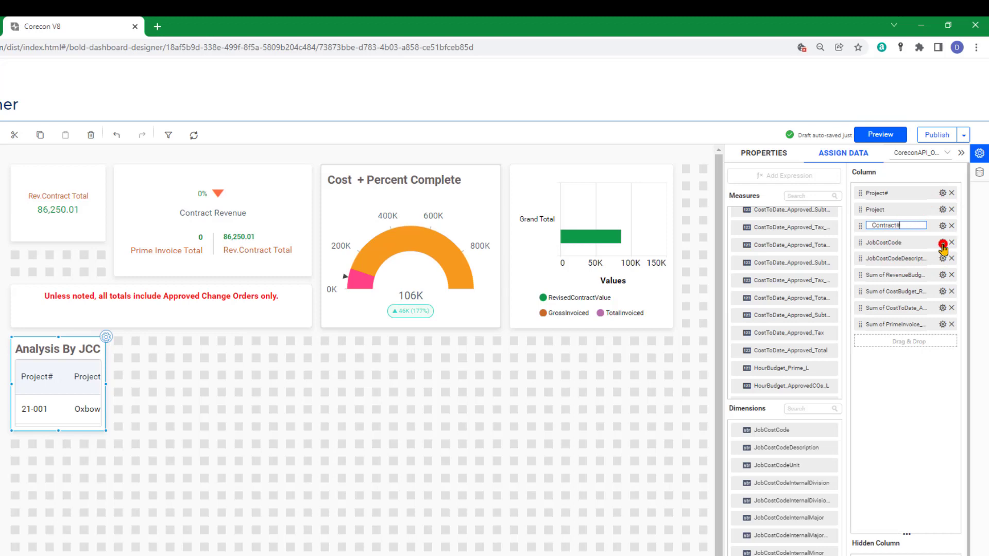
left_click(899, 262)
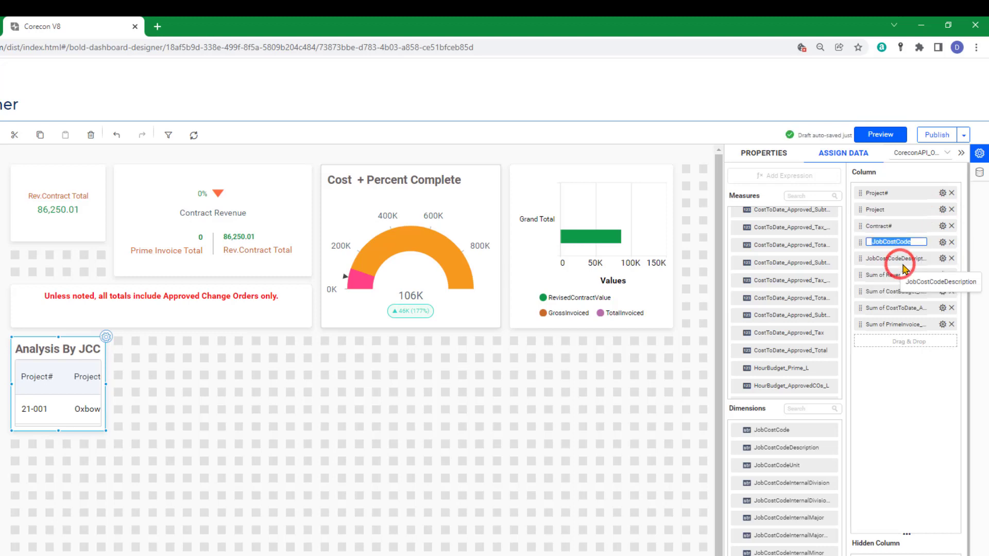
type("JCC")
left_click(943, 258)
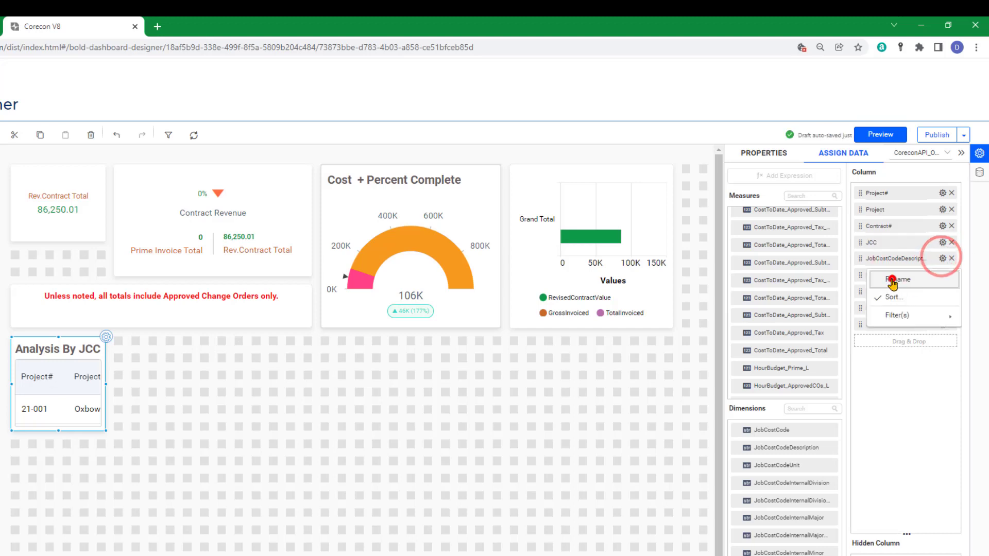
left_click(894, 276)
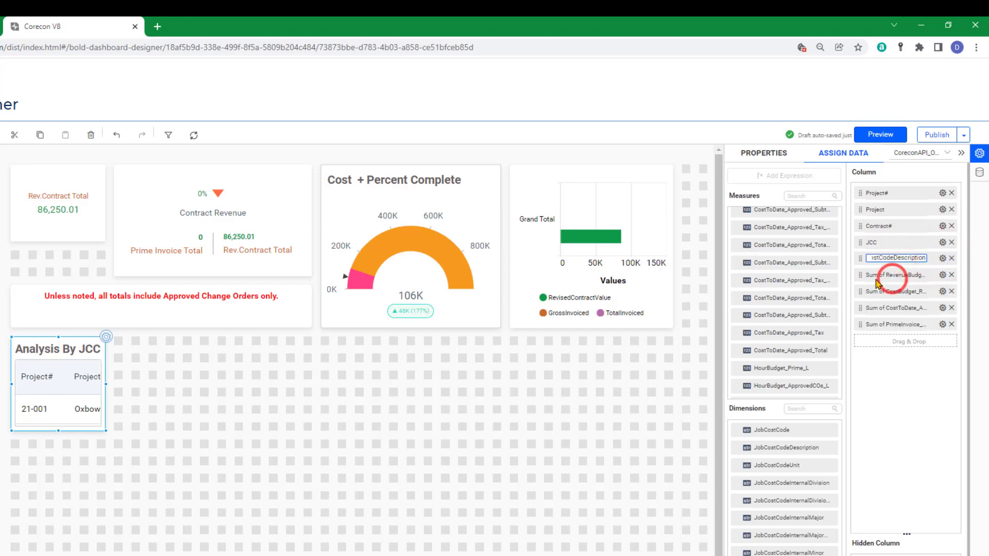
type("JCCDescr")
Step: Rename the summed RevenueBudget_Revised_Total column to Rev.Contract Amt
left_click(943, 276)
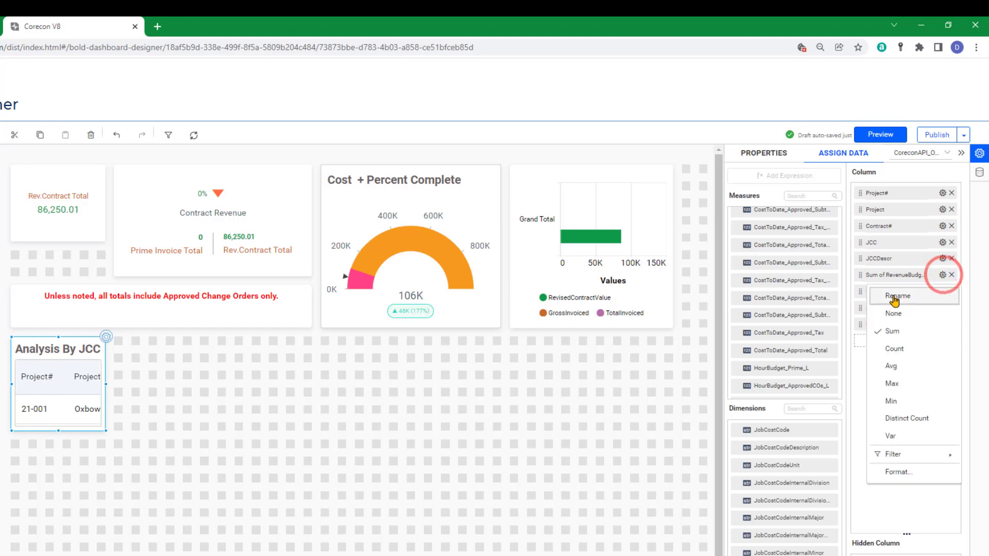
left_click(893, 296)
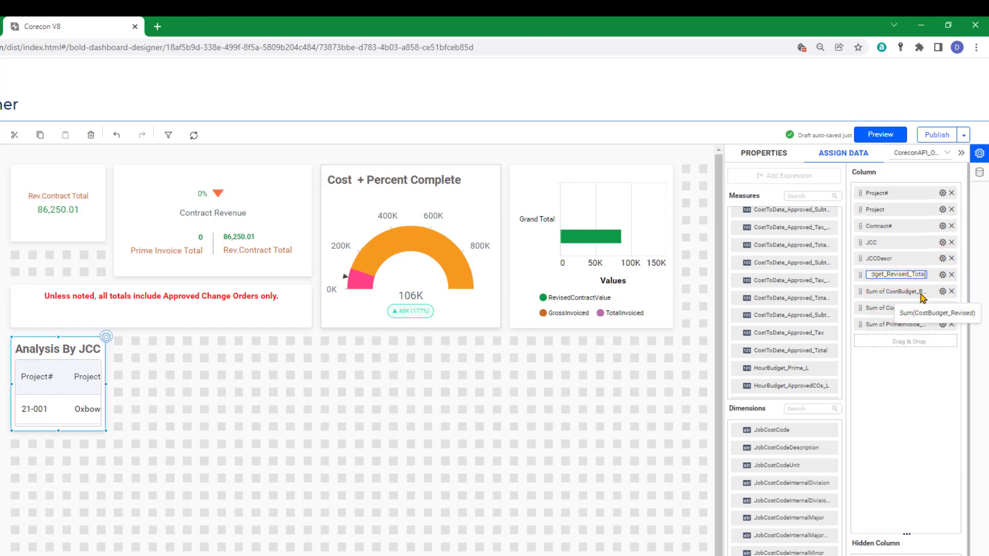
key("ctrl+a")
key("BackSpace")
type("Rev")
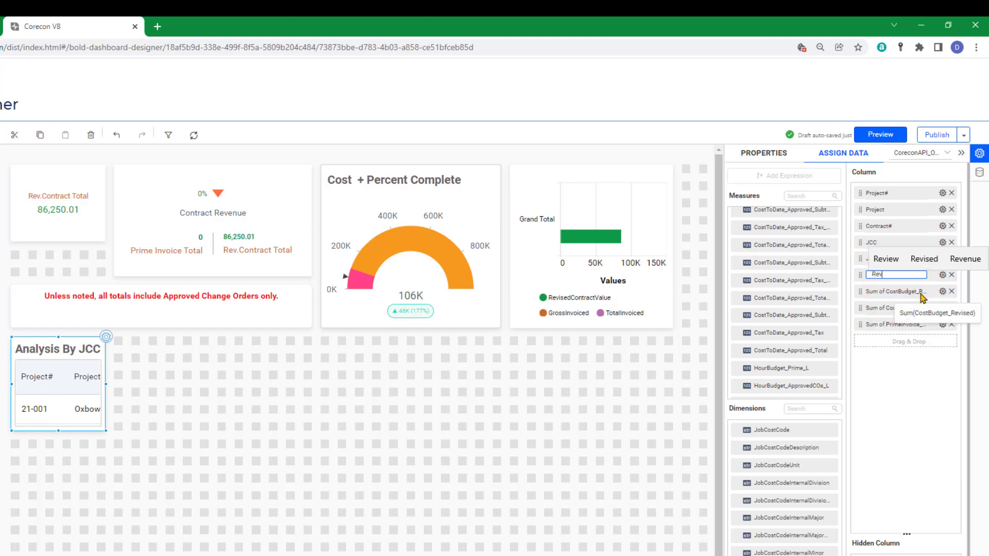
type(".Contract Amt")
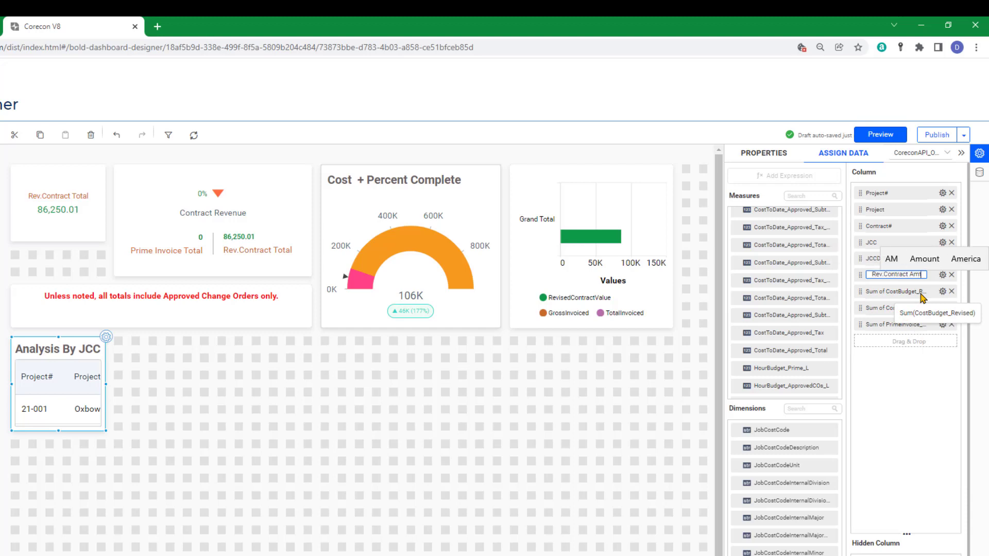
Step: Rename the summed CostBudget_Revised column to Rev.CostBudget
left_click(944, 293)
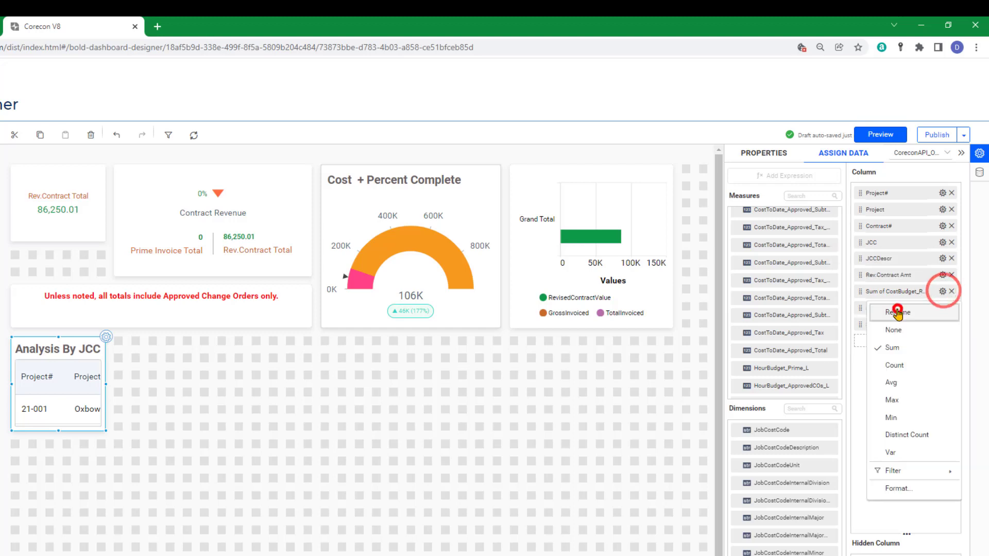
left_click(897, 309)
type("Rev")
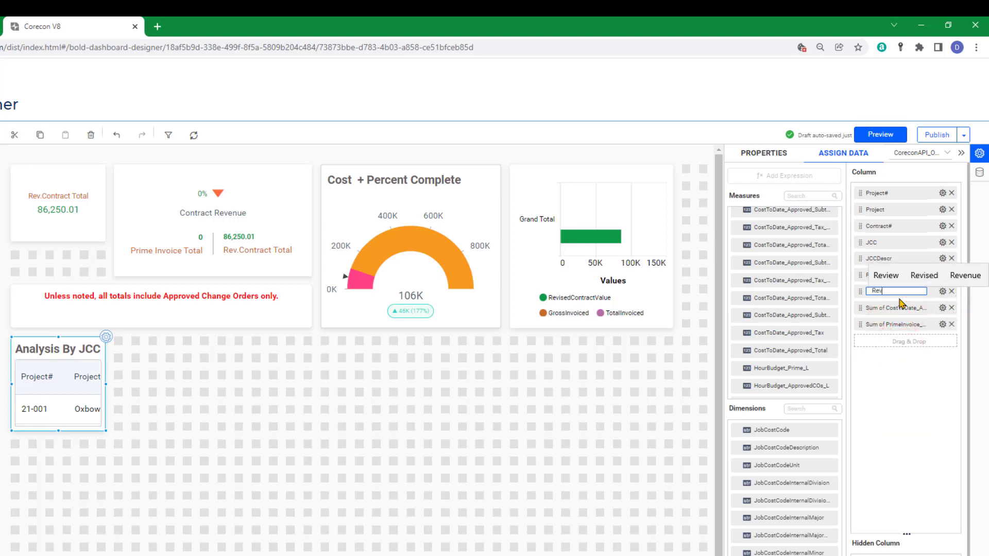
type(".CostBudget")
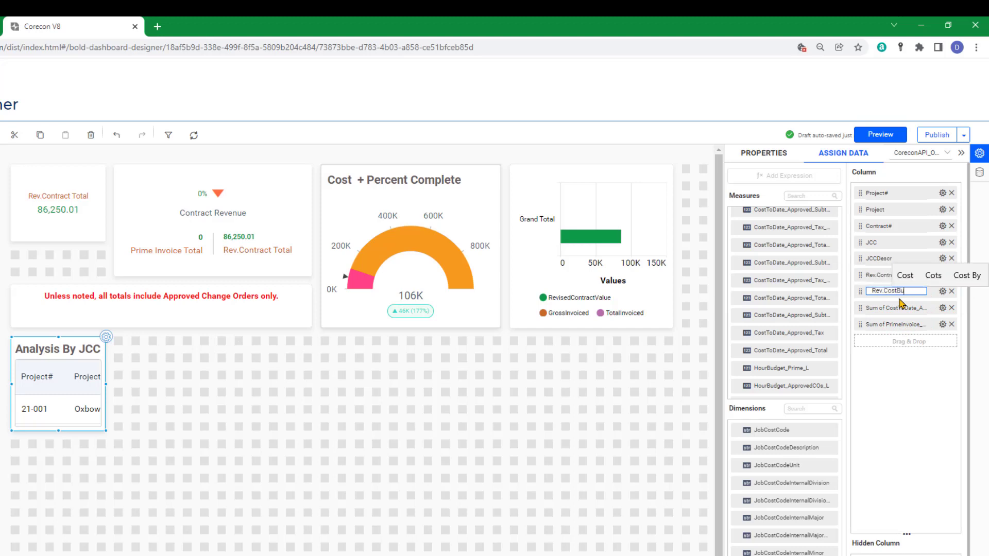
Step: Rename the summed CostToDate column to CostToDate
left_click(942, 308)
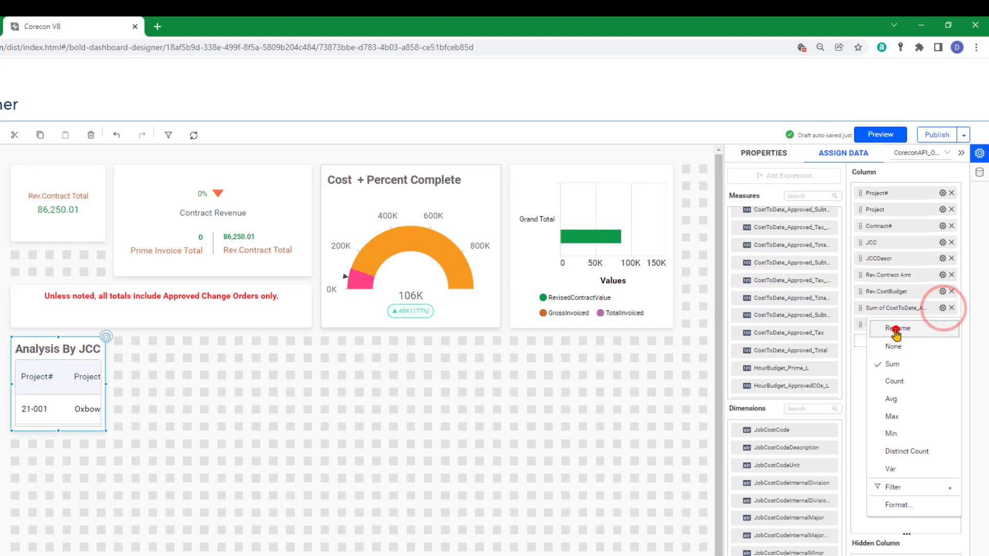
left_click(895, 326)
type("CostToDate")
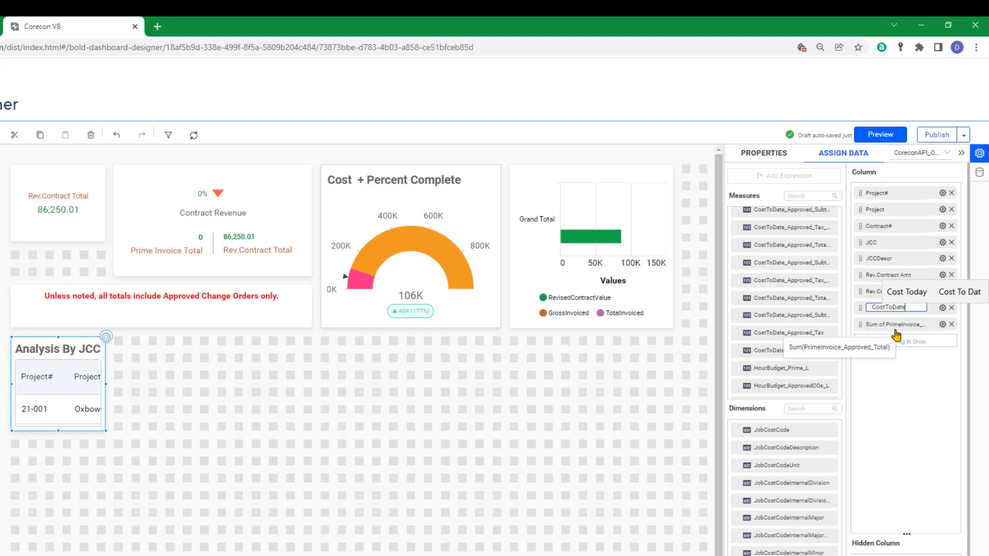
Step: Rename the summed PrimeInvoice_Approved_Total column to Invoiced and move it directly above Rev.CostBudget
left_click(942, 327)
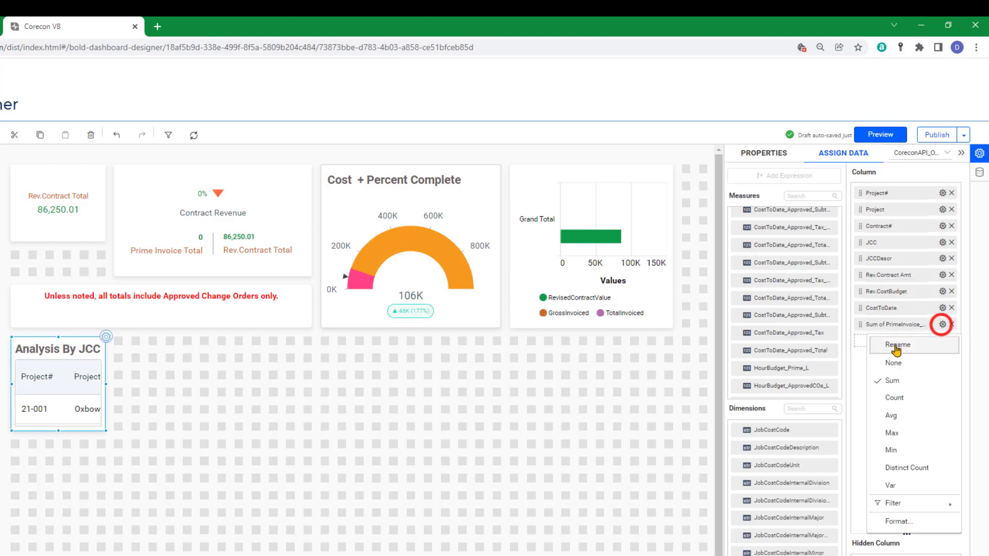
left_click(895, 344)
type("In")
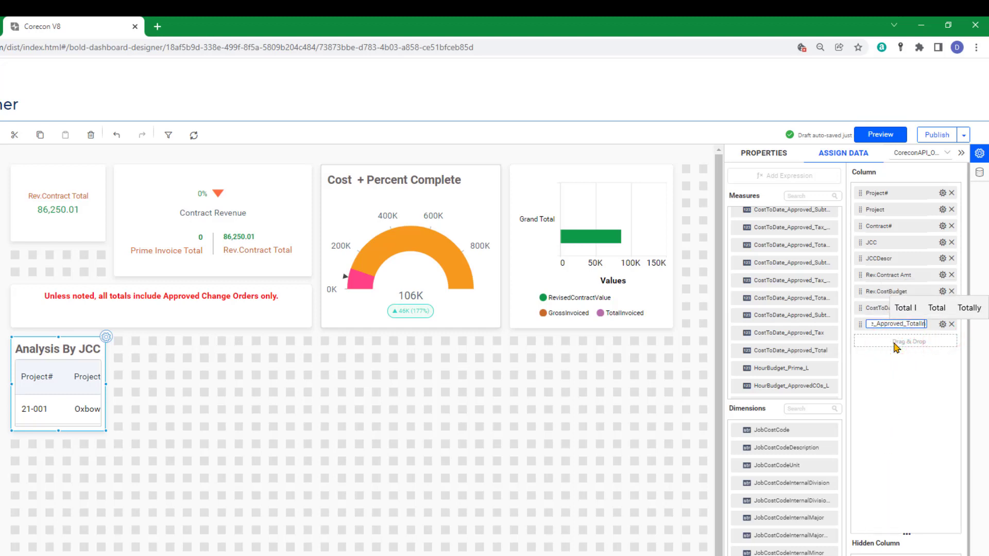
type("voInvoiced")
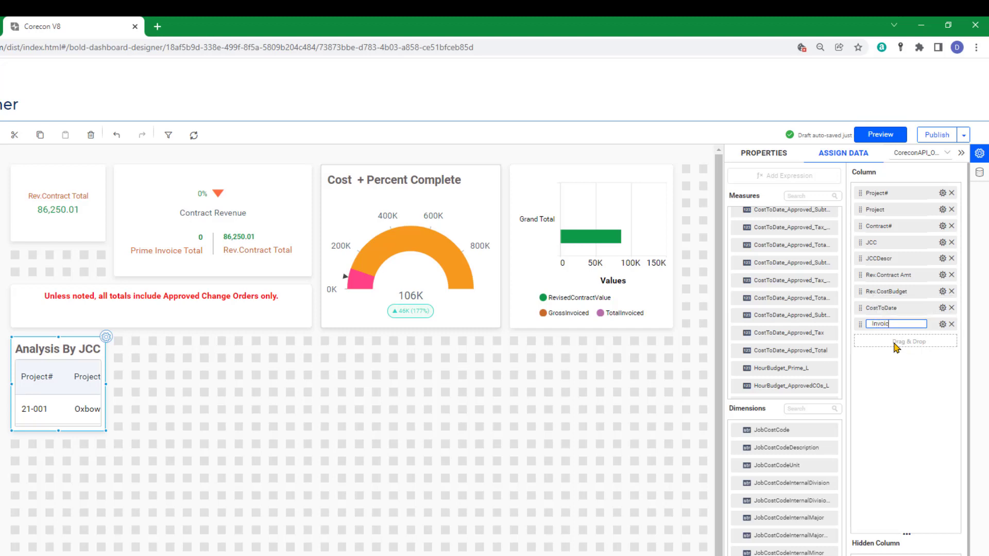
key("Return")
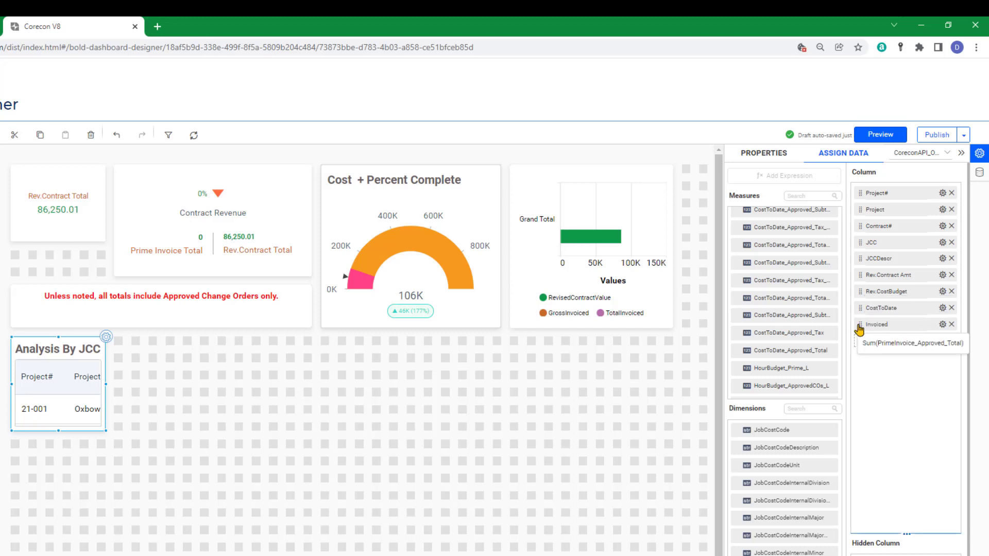
left_click_drag(859, 328, 859, 297)
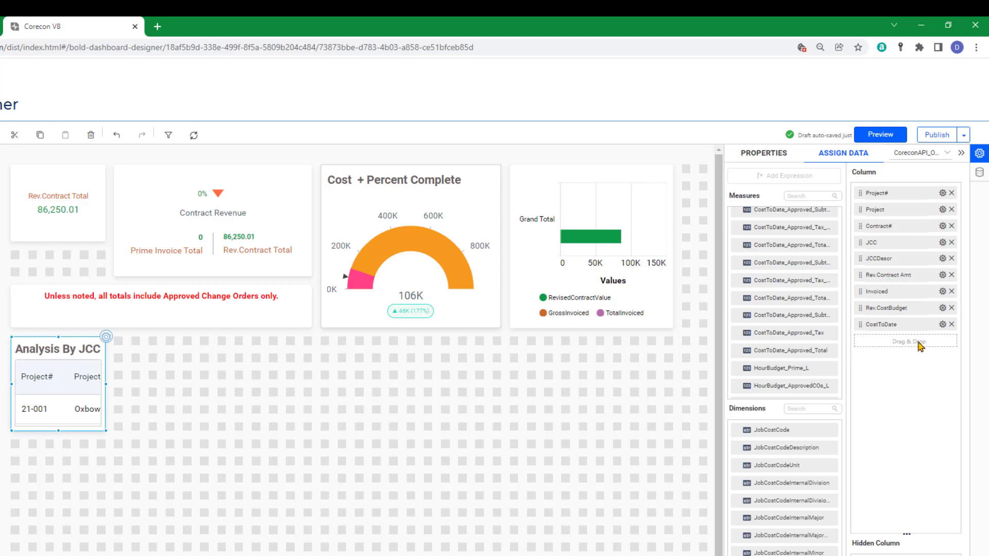
Step: Format the Rev.Contract Amt column as Currency with 0 decimal places
left_click(942, 277)
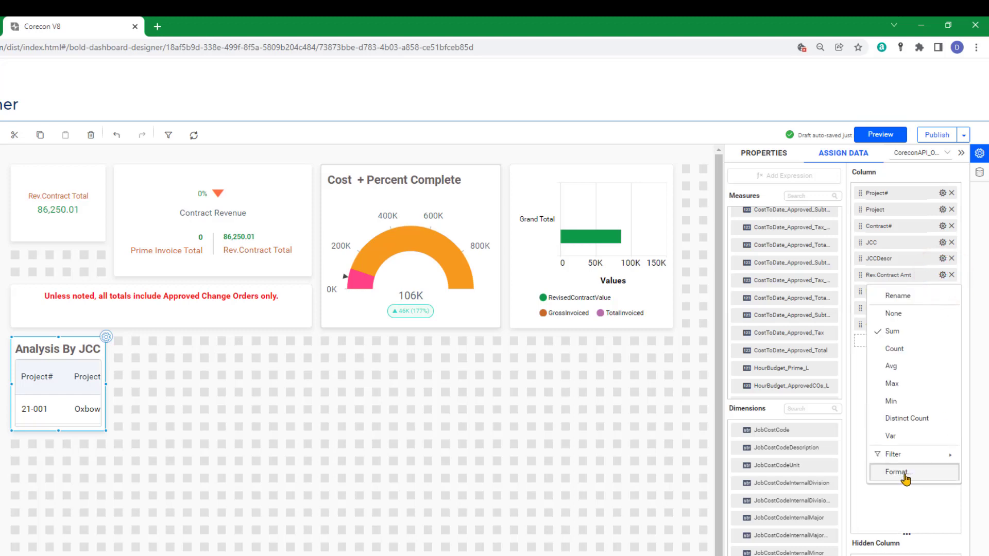
left_click(906, 479)
left_click(388, 286)
left_click(376, 324)
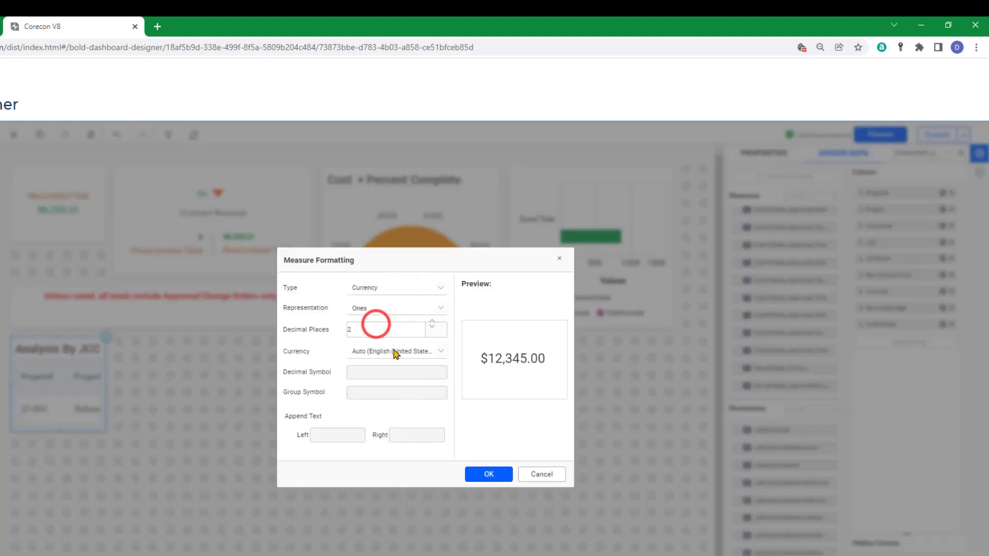
left_click(432, 326)
left_click(432, 327)
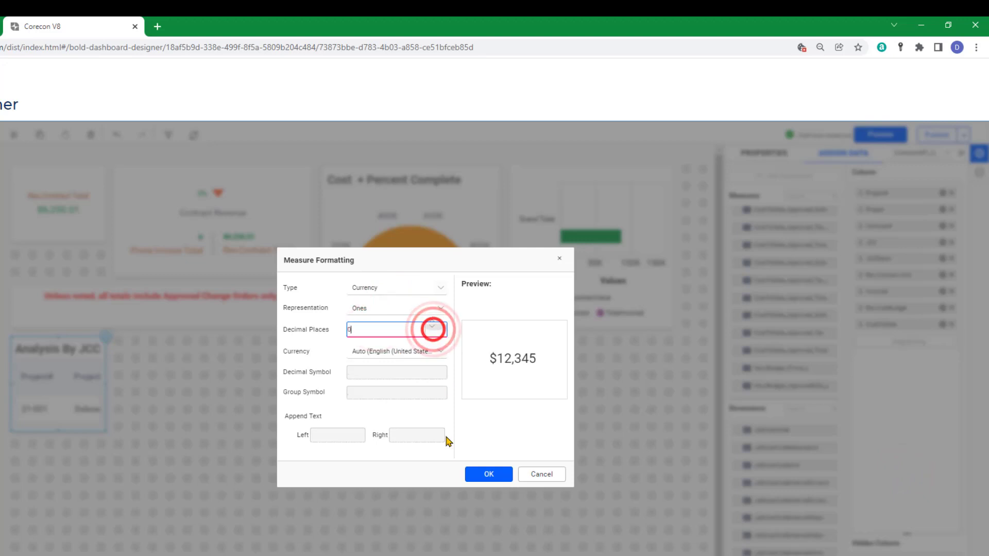
left_click(488, 475)
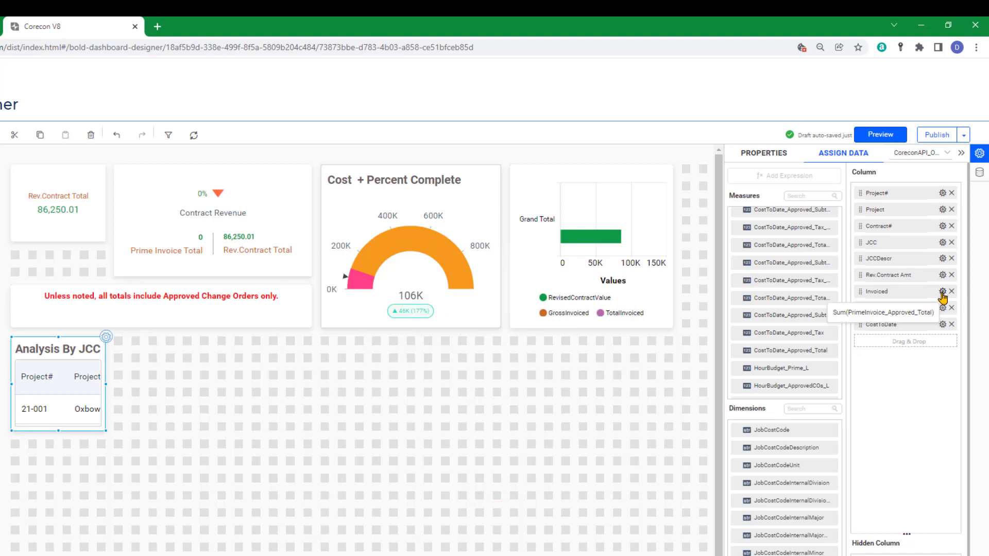
Step: Format the Invoiced column as Currency with 0 decimal places
left_click(942, 292)
left_click(909, 490)
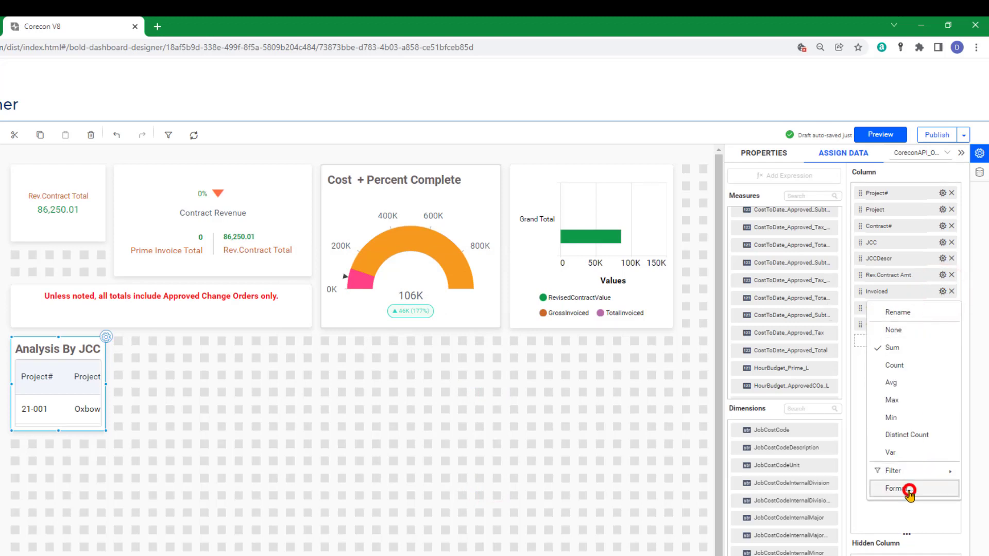
left_click(393, 286)
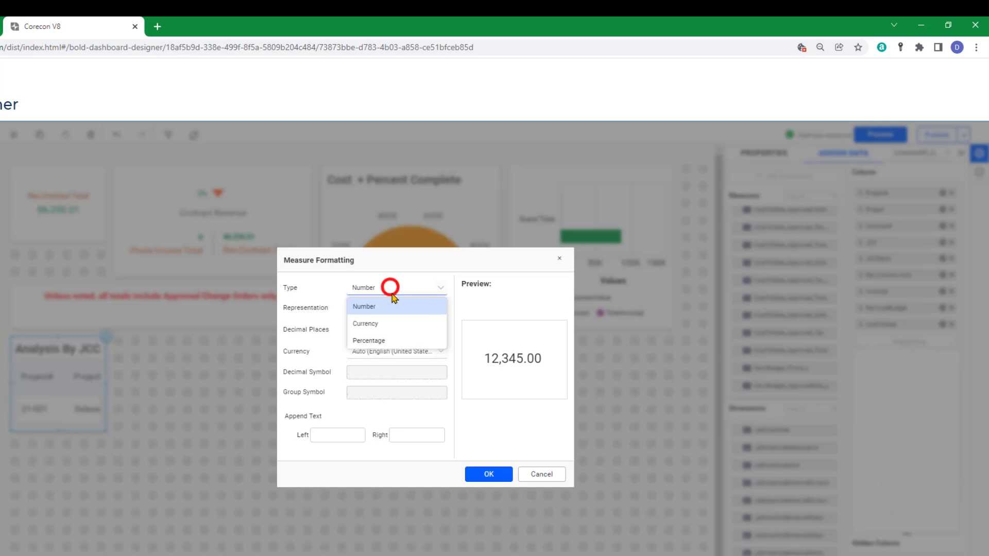
left_click(373, 324)
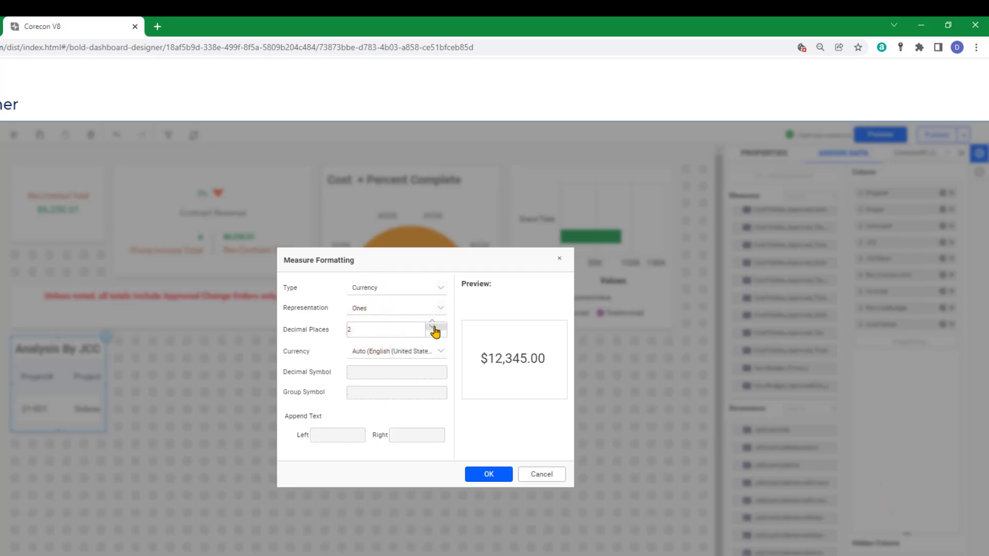
left_click(433, 327)
left_click(432, 326)
left_click(490, 474)
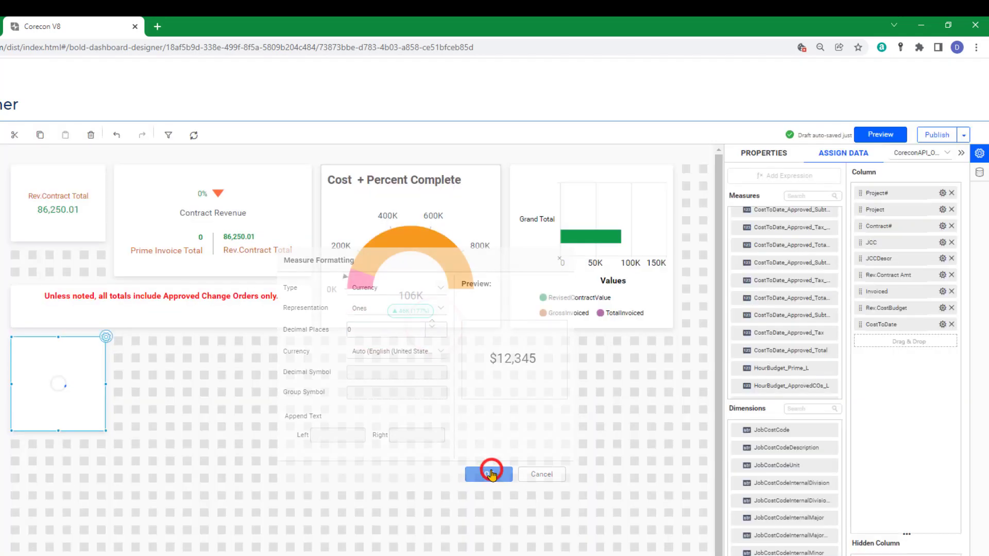
Step: Format the Rev.CostBudget column as Currency with 0 decimal places
left_click(940, 310)
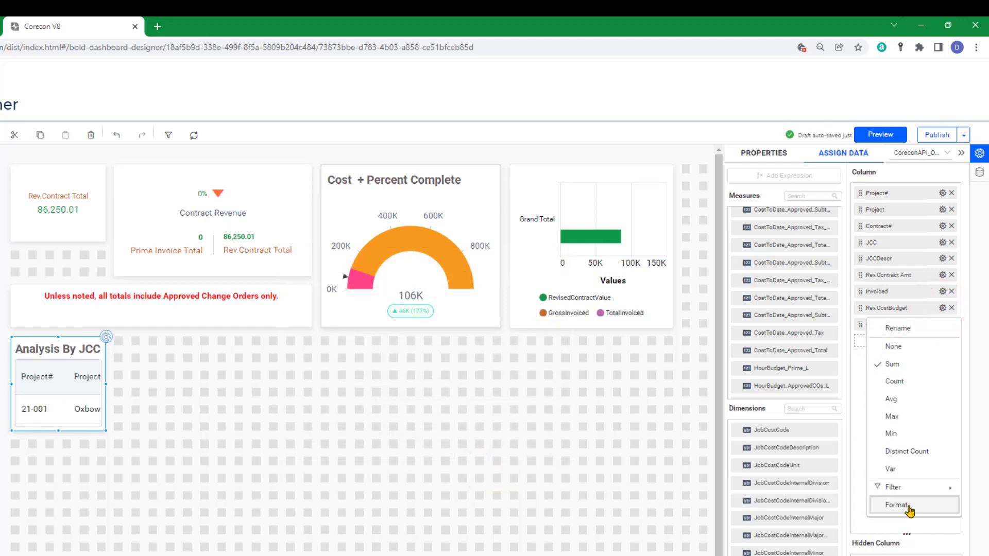
left_click(895, 512)
left_click(438, 287)
left_click(390, 326)
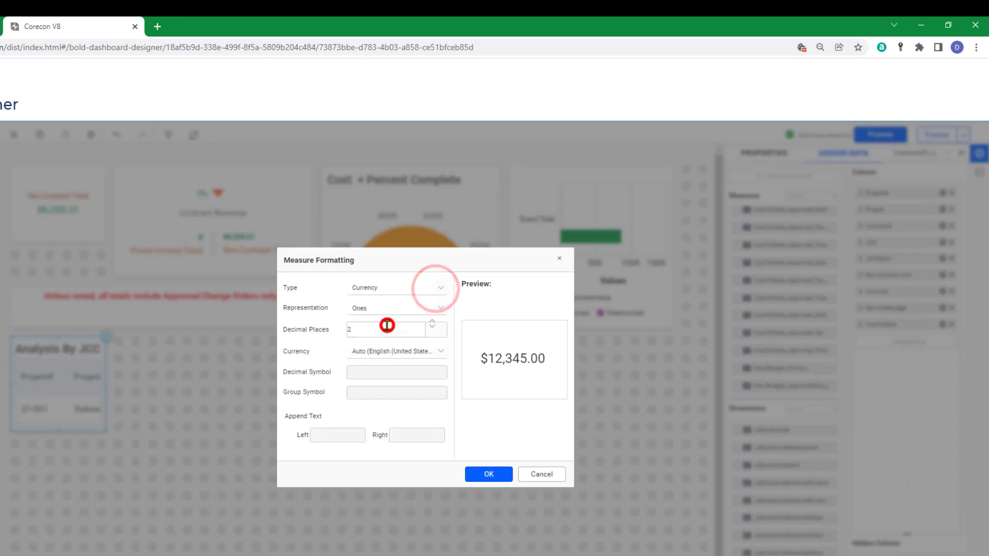
left_click(433, 326)
left_click(433, 326)
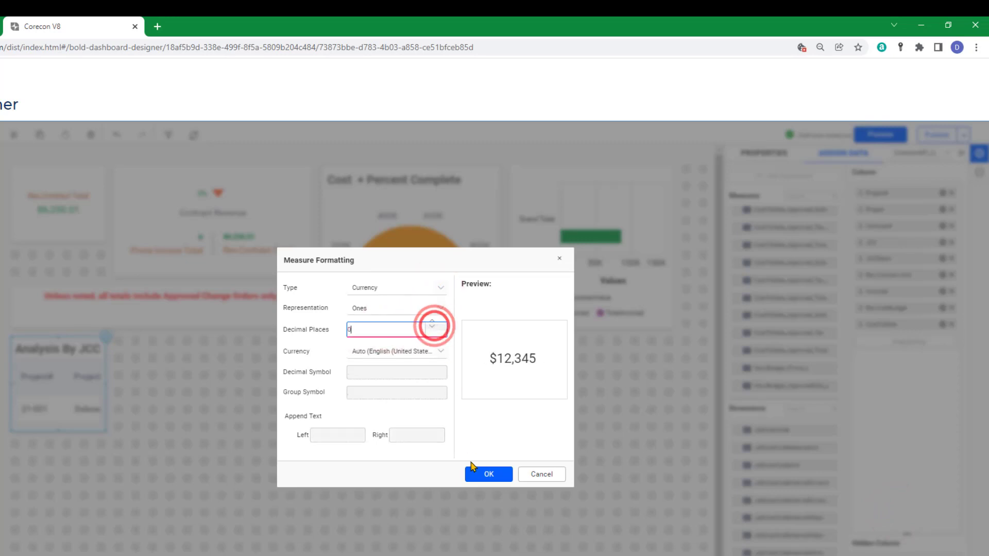
left_click(488, 474)
Step: Format the CostToDate column as Currency with 0 decimal places
left_click(943, 324)
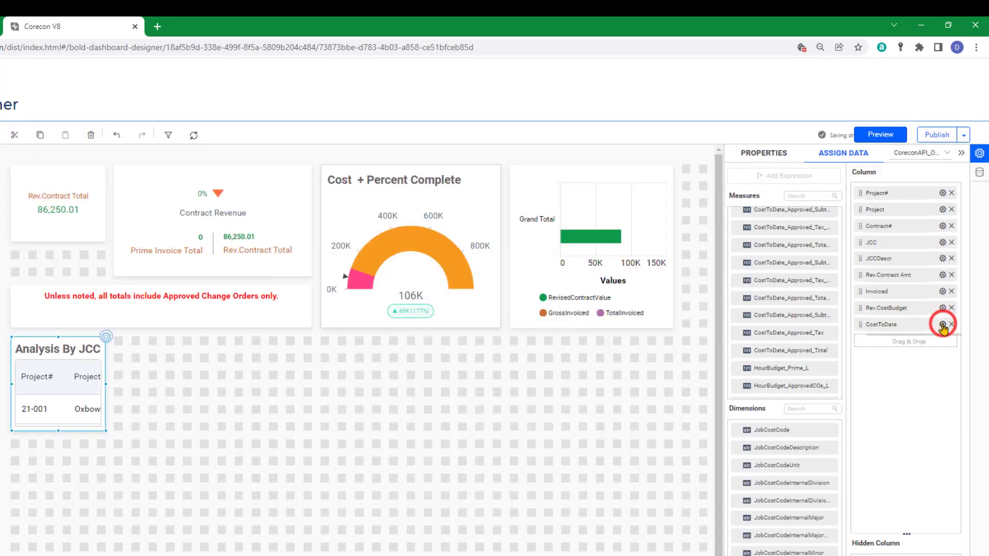
left_click(910, 521)
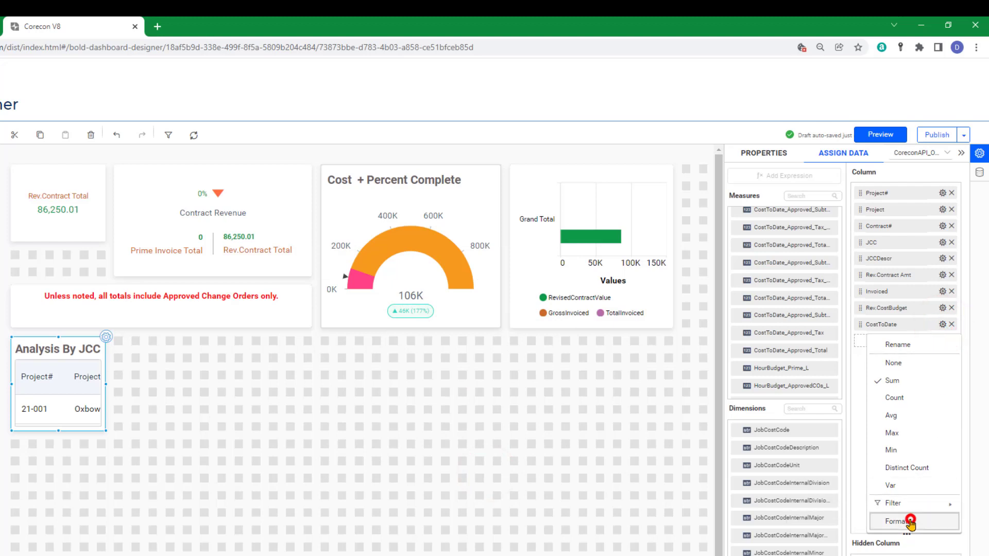
left_click(433, 329)
left_click(433, 330)
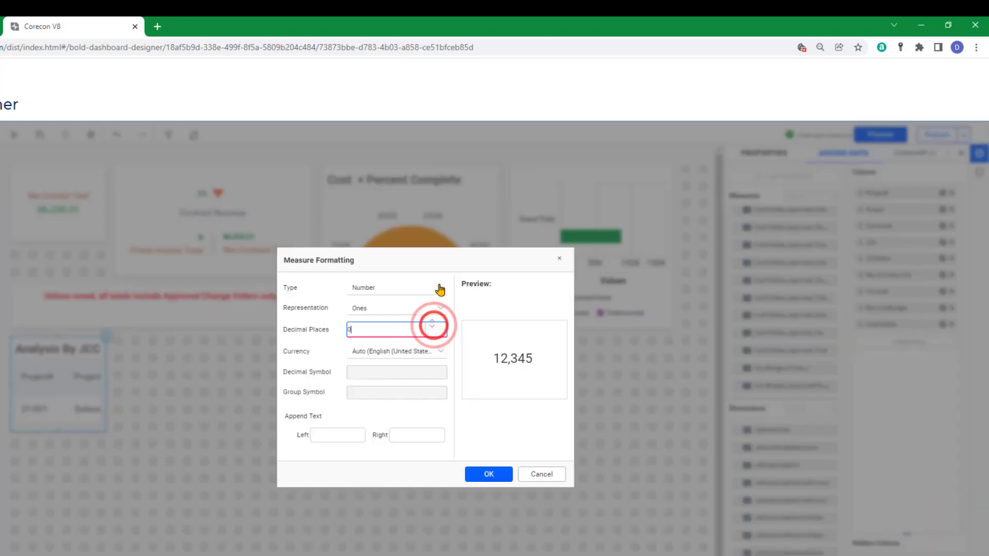
left_click(440, 286)
left_click(370, 323)
left_click(489, 472)
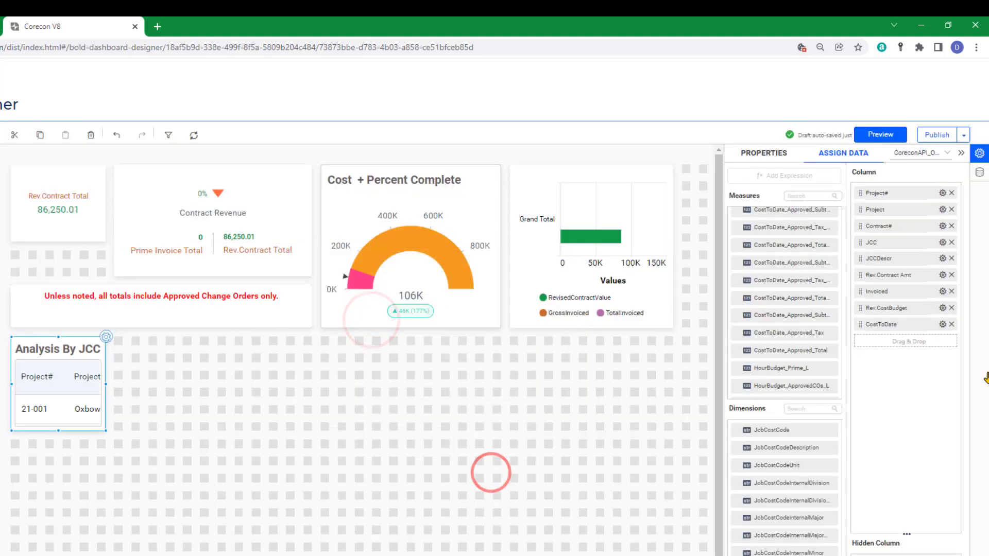
left_click(943, 275)
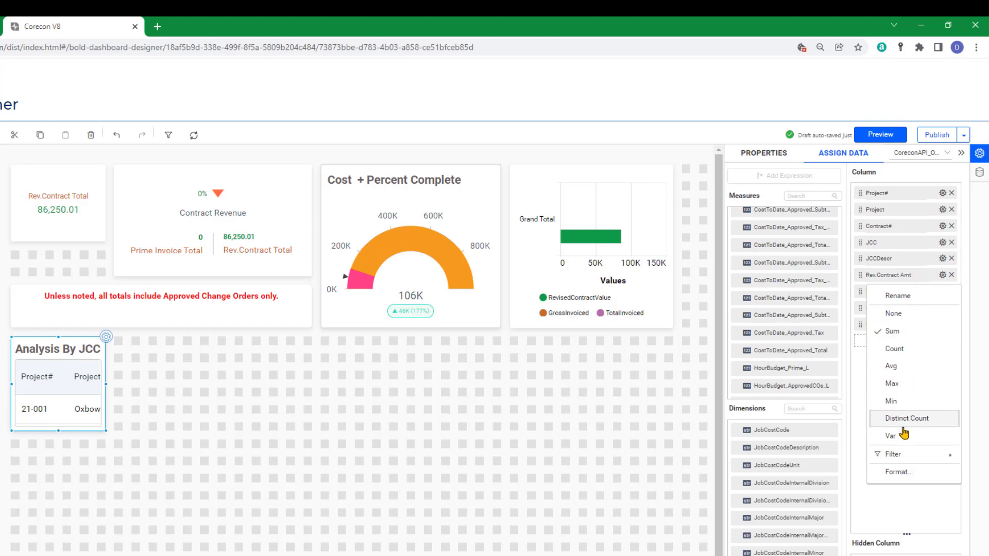
left_click(890, 334)
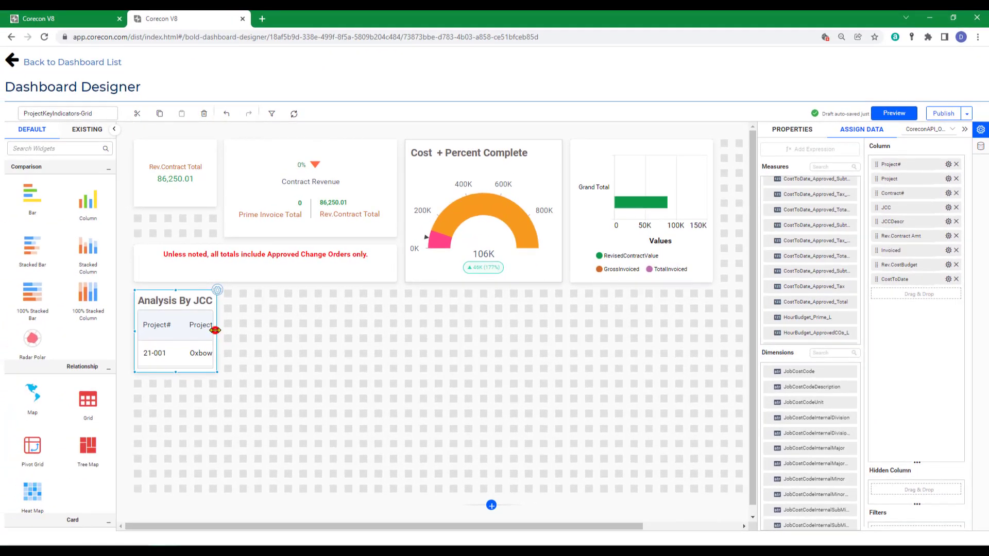
Step: Enlarge the Analysis By JCC grid to span the dashboard's full width below the other widgets, with room for several rows
left_click_drag(215, 330, 733, 351)
left_click_drag(437, 371, 435, 477)
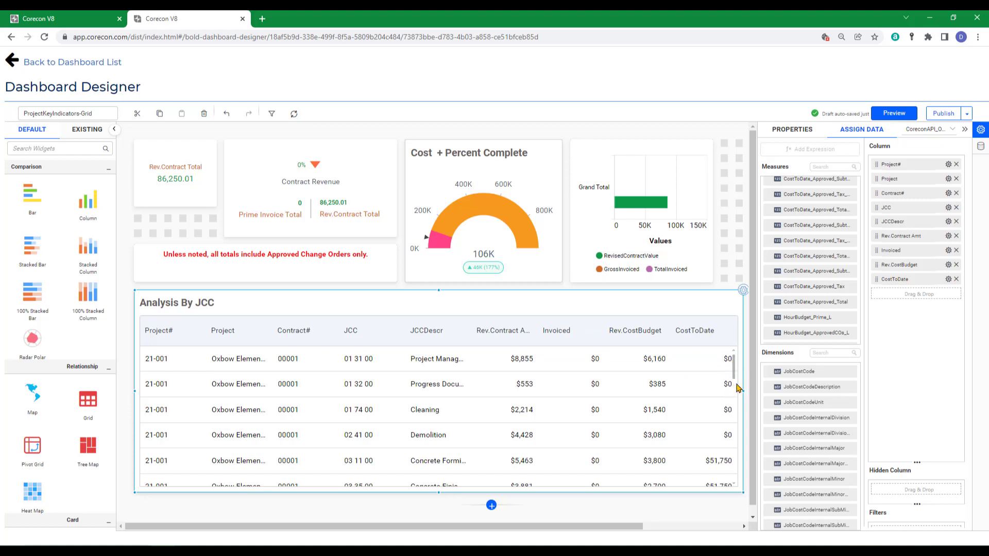
left_click_drag(732, 369, 746, 387)
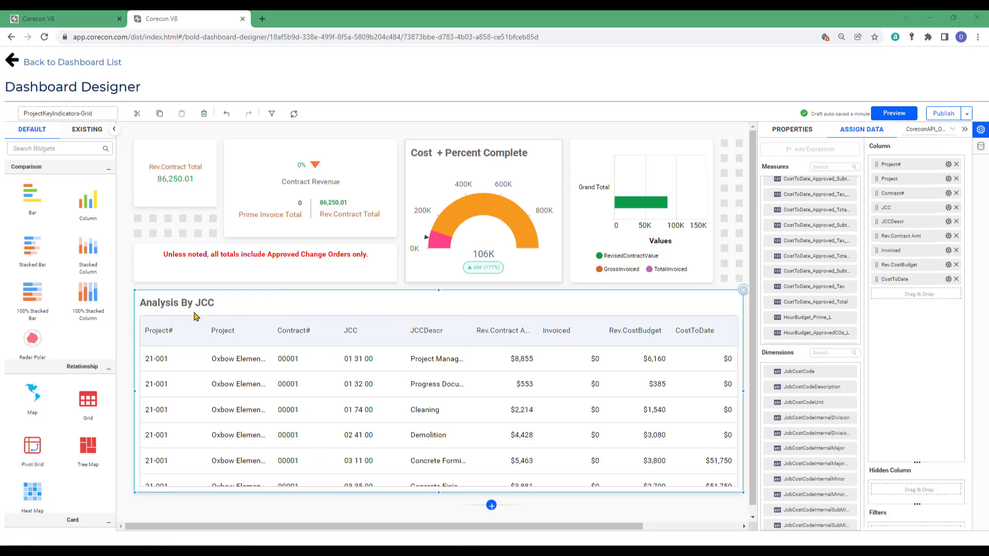
Step: Set the header row height of the Analysis By JCC grid to 24 in its properties
left_click(788, 131)
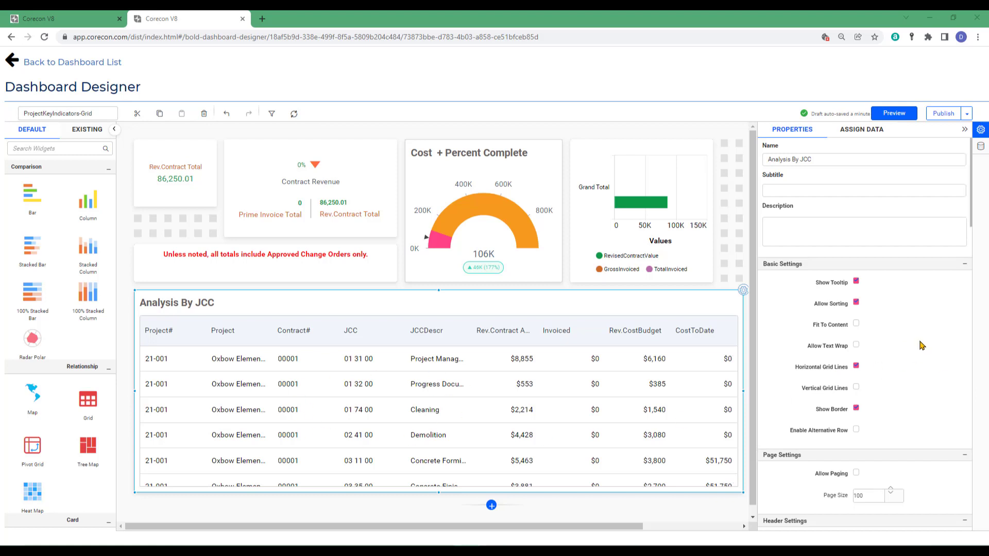
scroll(915, 396, "down", 3)
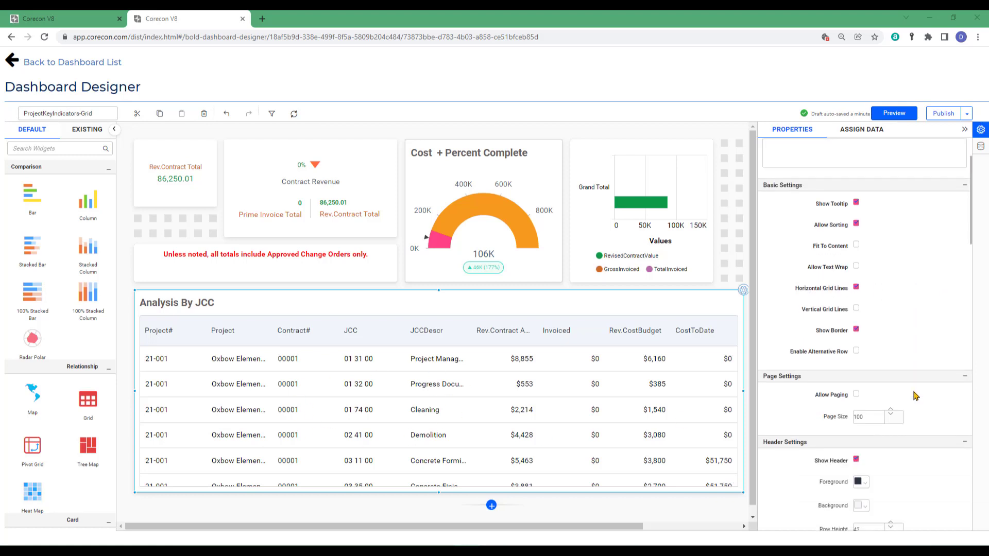
scroll(916, 396, "down", 1)
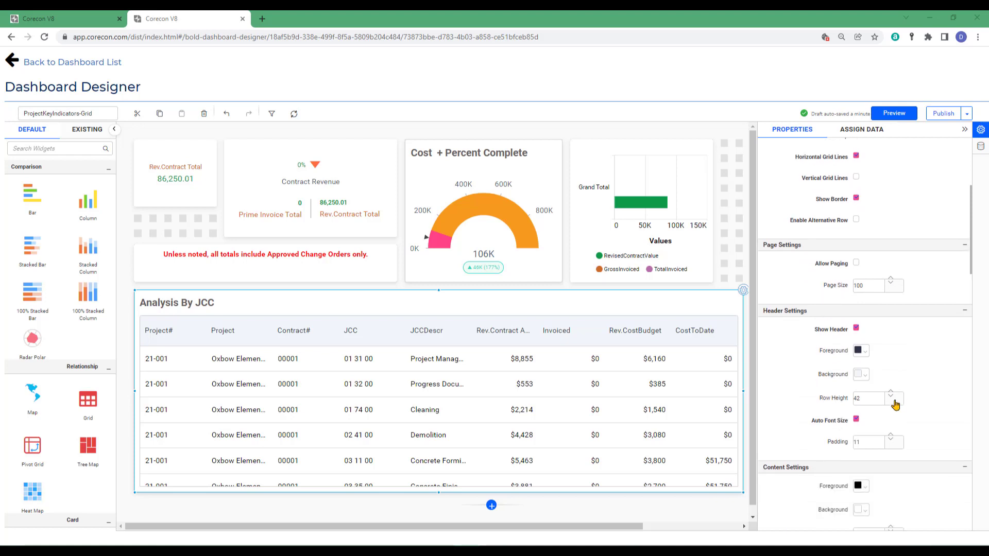
left_click(894, 401)
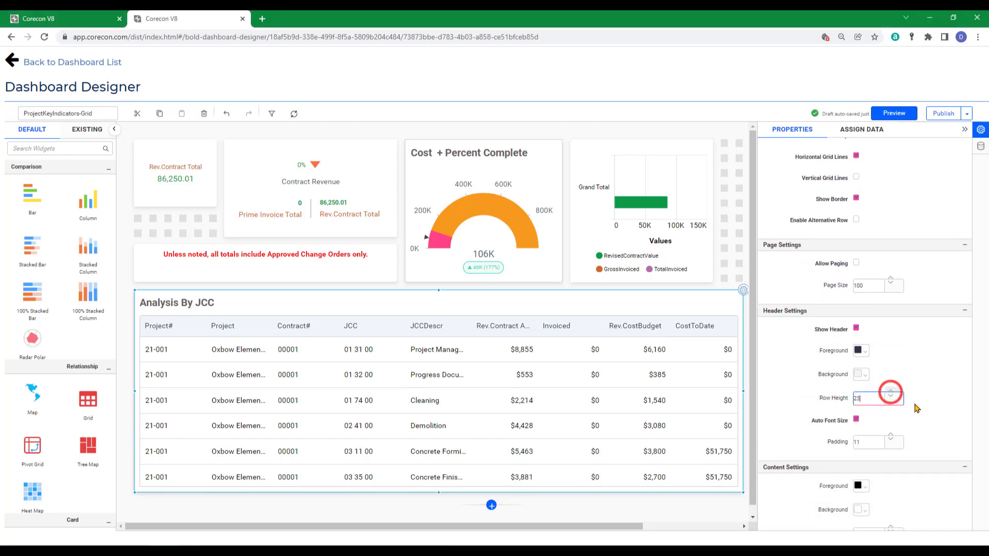
left_click(890, 391)
Step: Set the grid header's foreground colour to red, rgba(236,32,36,1)
left_click(868, 354)
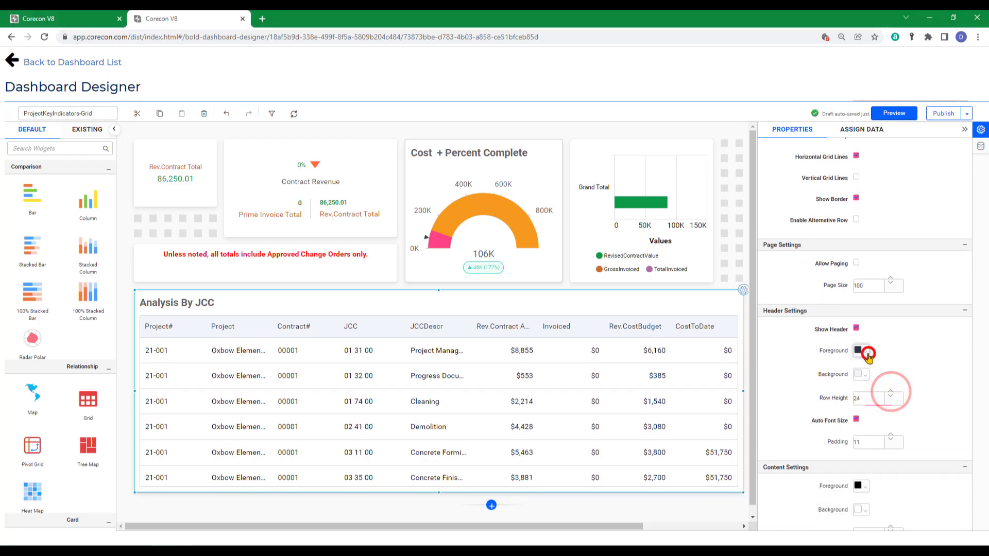
left_click(872, 163)
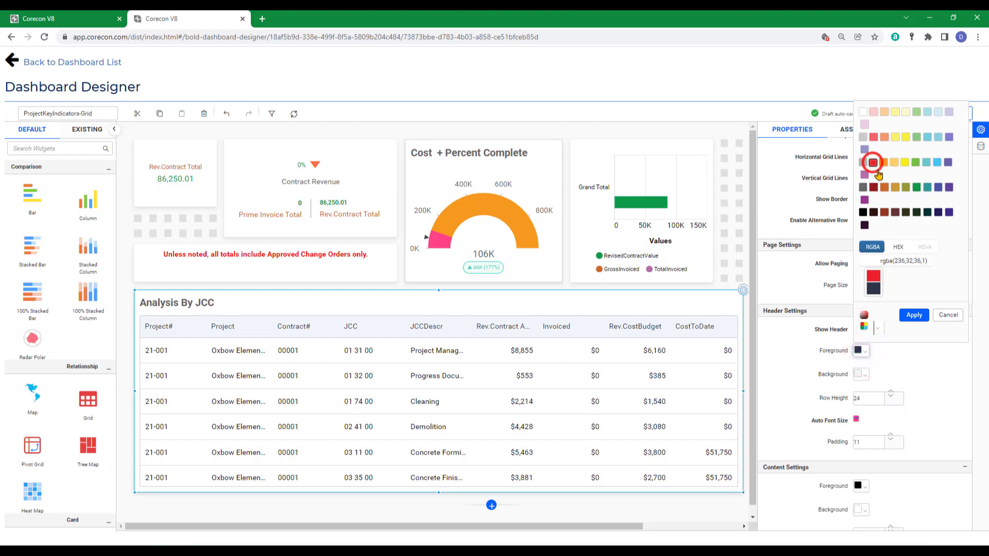
left_click(917, 313)
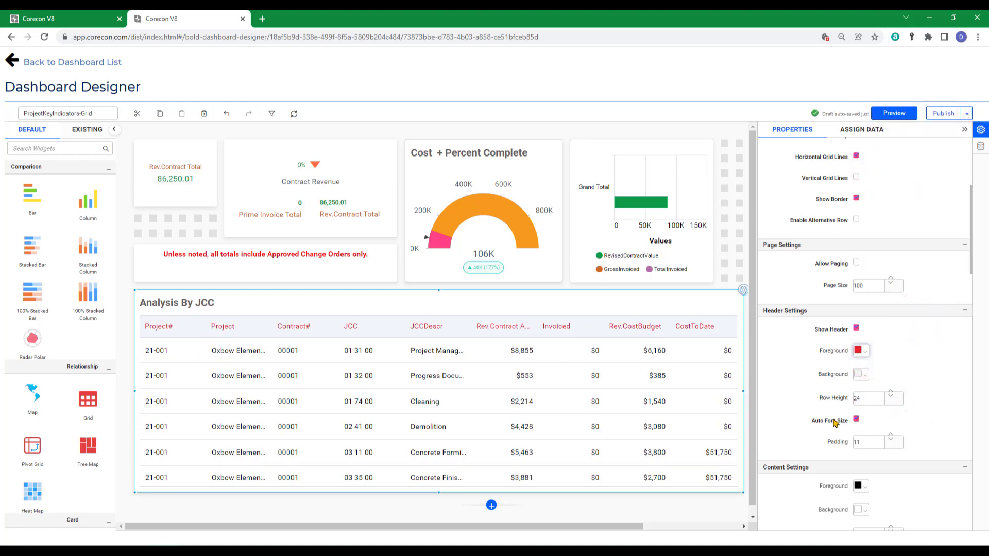
Step: Set the content row height of the Analysis By JCC grid to 15
scroll(919, 412, "down", 4)
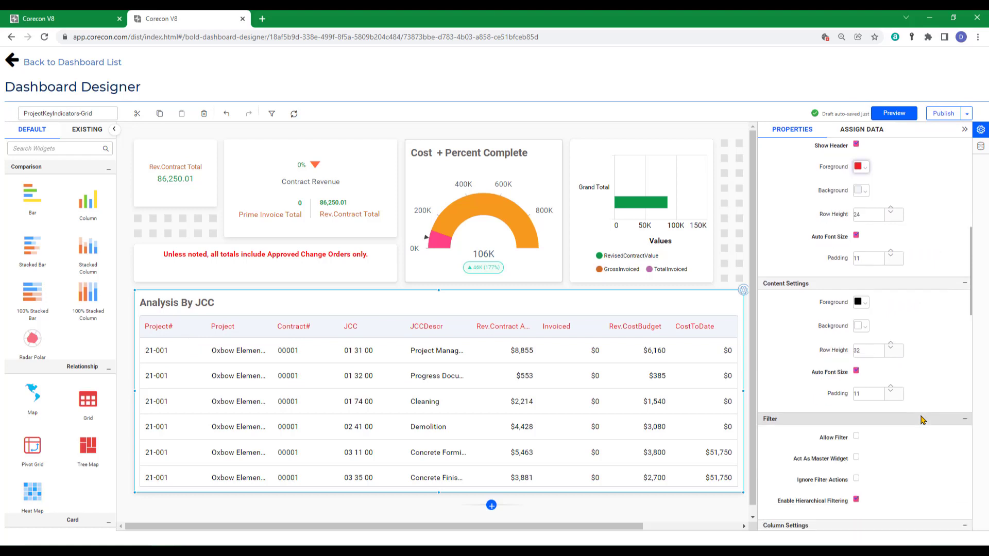
left_click(891, 328)
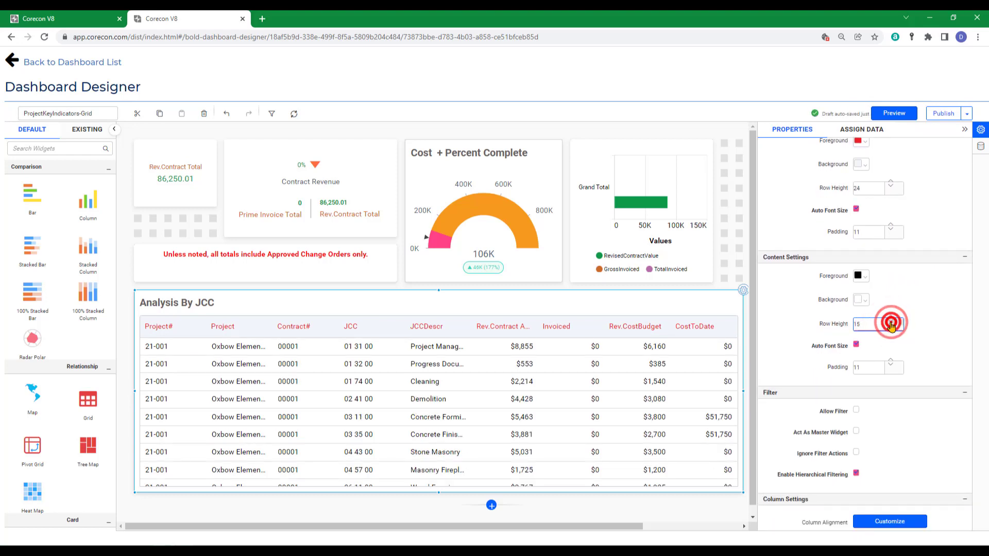
Step: Review the header alignment, content alignment and width settings of the Analysis By JCC grid's columns and accept them as they are
scroll(935, 400, "down", 1)
scroll(936, 401, "down", 3)
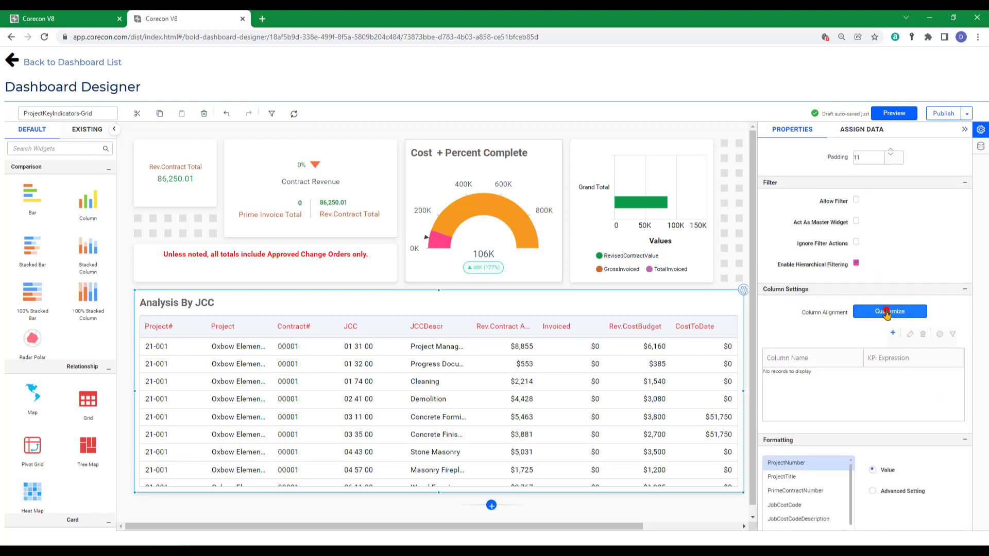
left_click(886, 314)
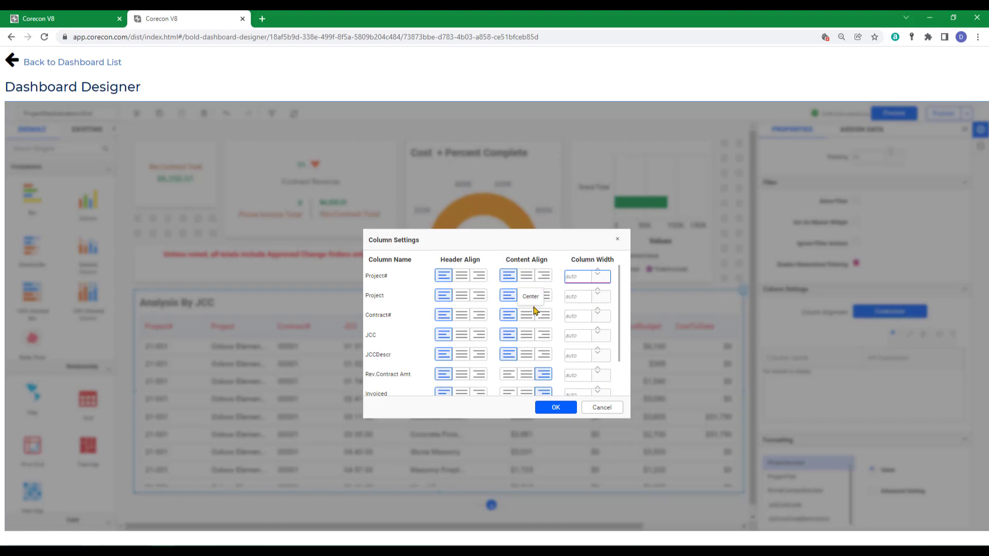
scroll(528, 380, "down", 2)
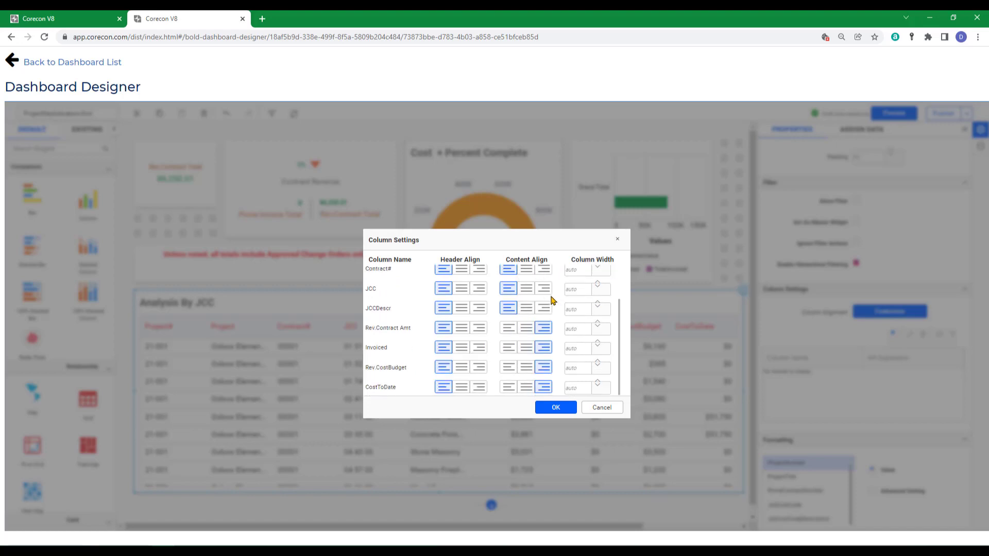
scroll(549, 350, "up", 2)
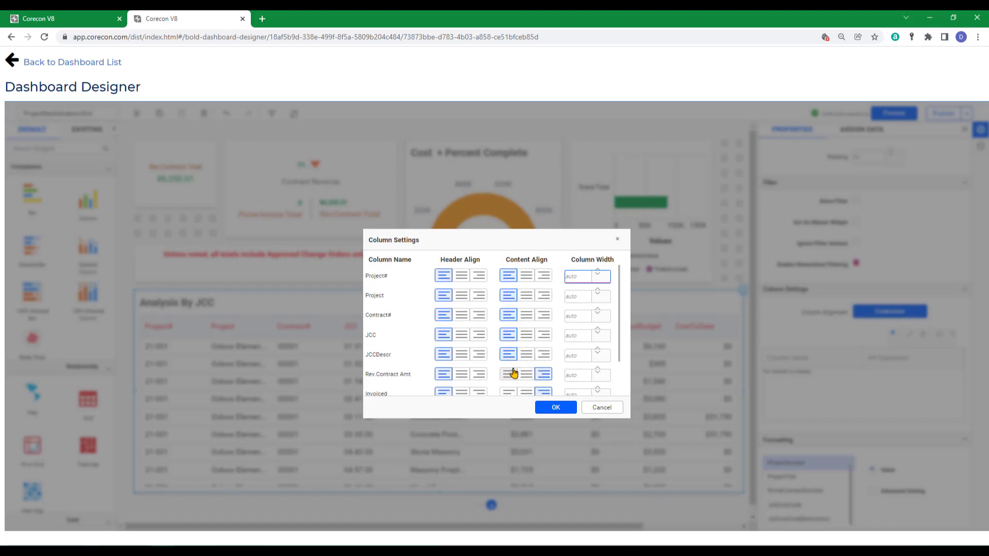
left_click(556, 407)
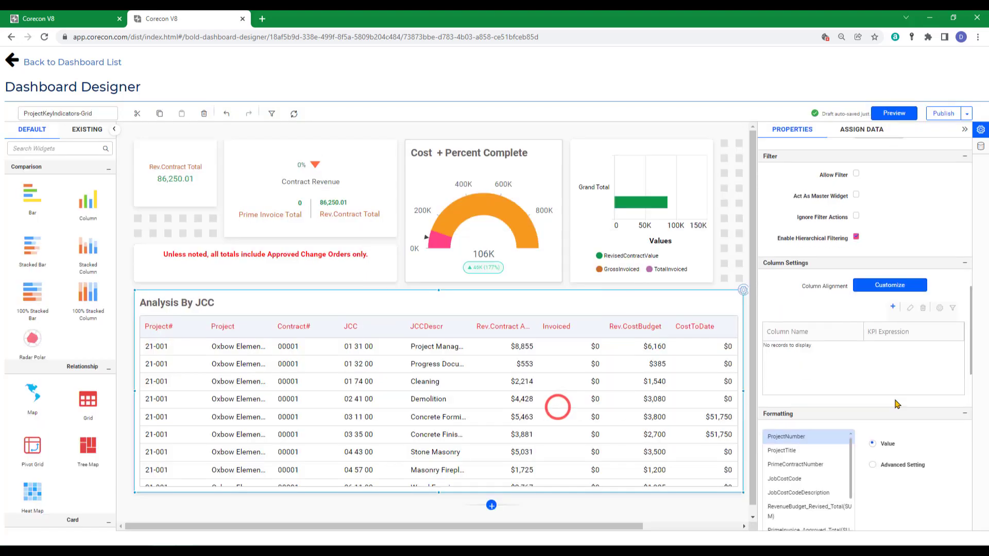
Step: Disable CSV export, image export and commenting in the container actions of the Analysis By JCC grid
scroll(897, 406, "down", 7)
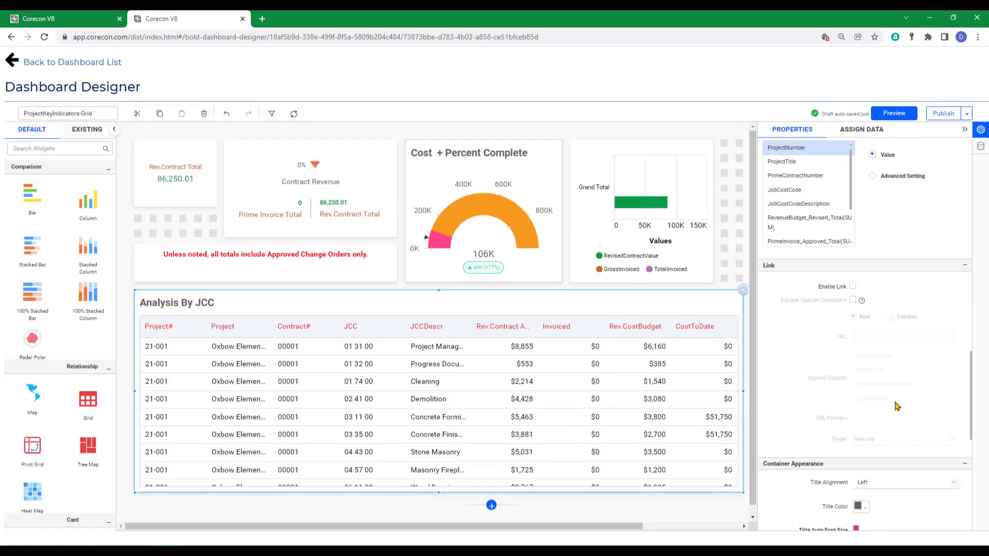
scroll(897, 406, "down", 1)
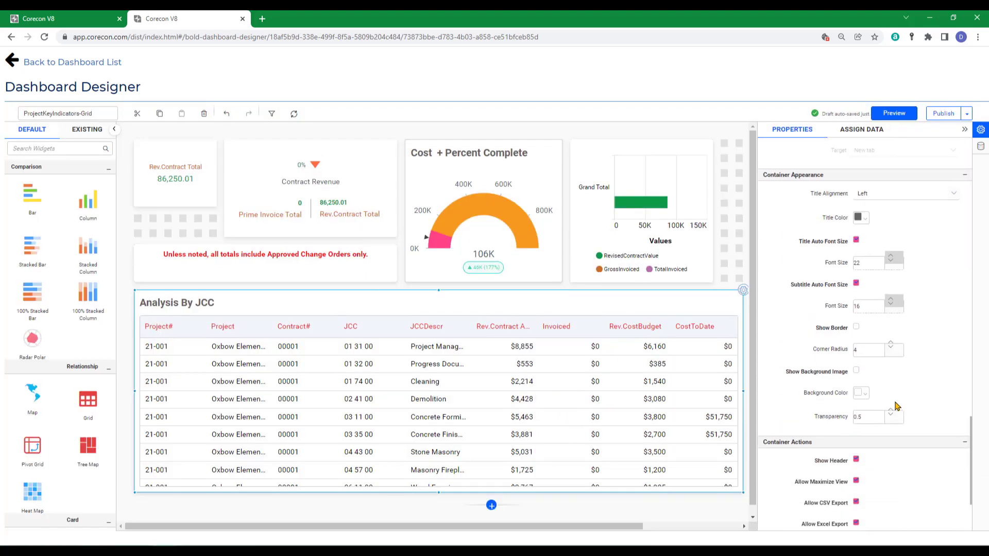
scroll(896, 406, "down", 2)
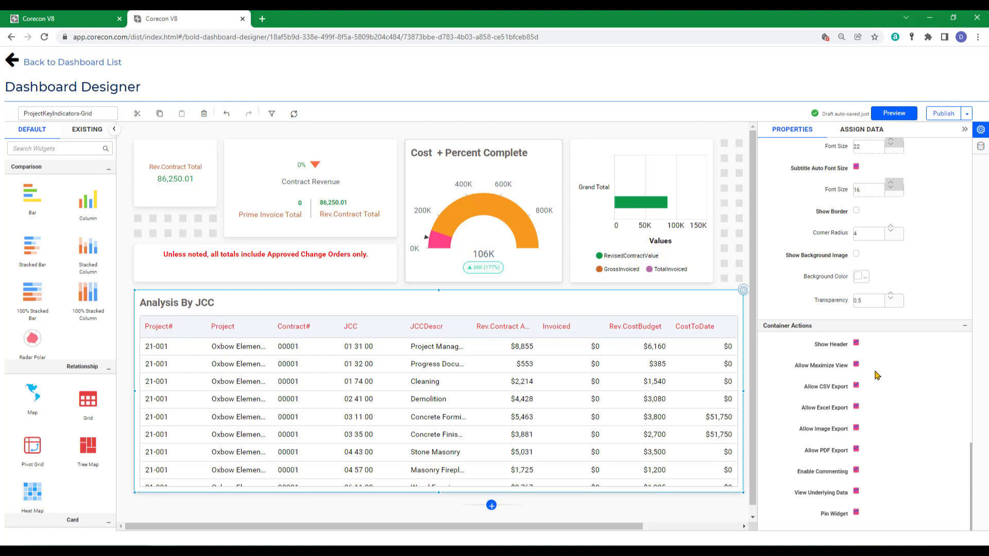
left_click(856, 385)
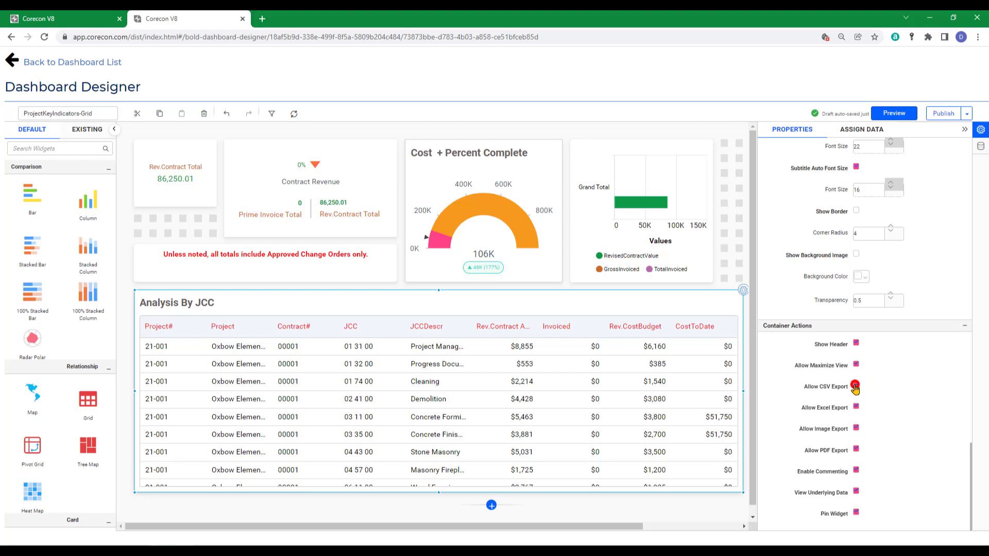
left_click(857, 428)
left_click(857, 472)
scroll(856, 472, "up", 2)
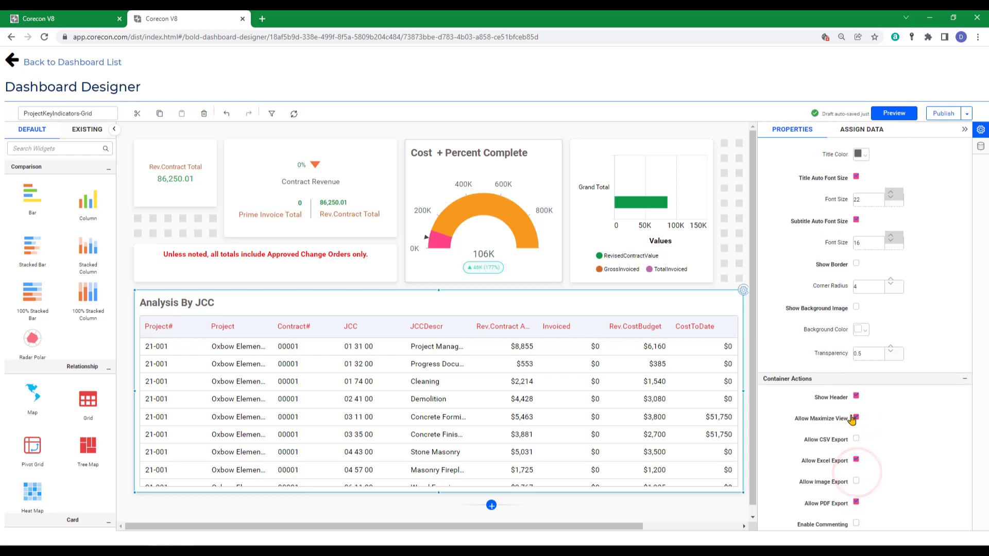
Step: Publish the dashboard and open ProjectKeyIndicators-Grid from the custom dashboards list to view the finished grid
left_click(944, 114)
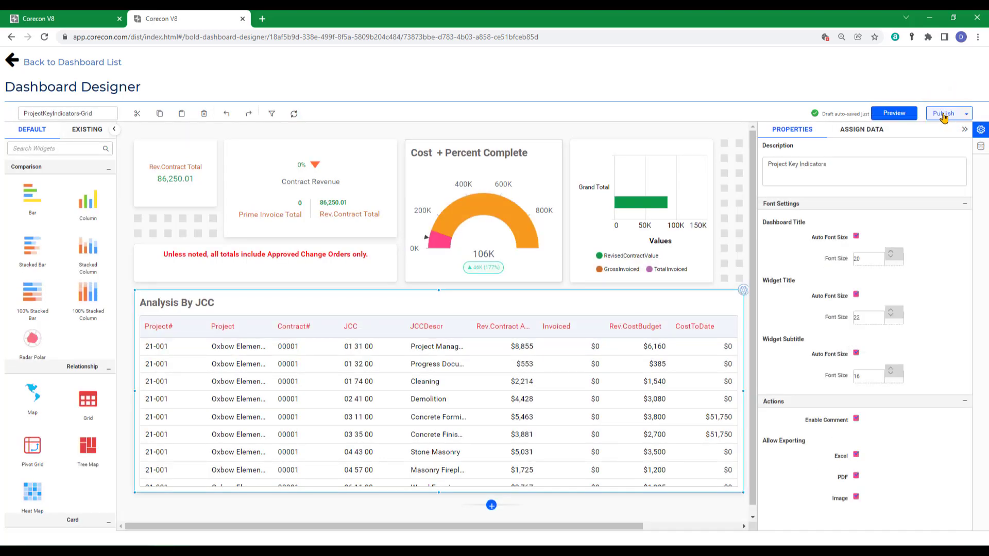
left_click(53, 63)
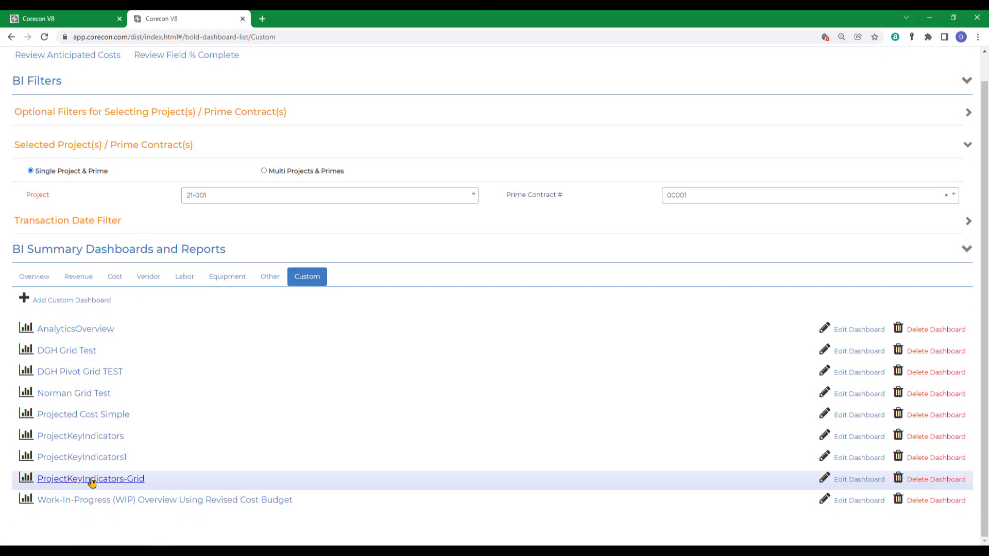
left_click(72, 480)
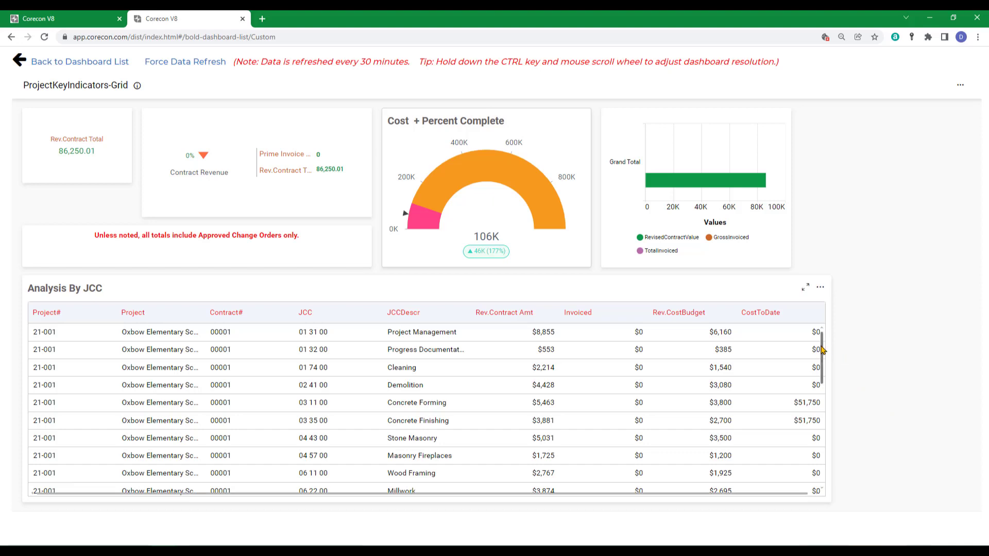
mouse_move(822, 350)
left_mouse_down()
mouse_move(824, 451)
mouse_move(833, 350)
left_mouse_up()
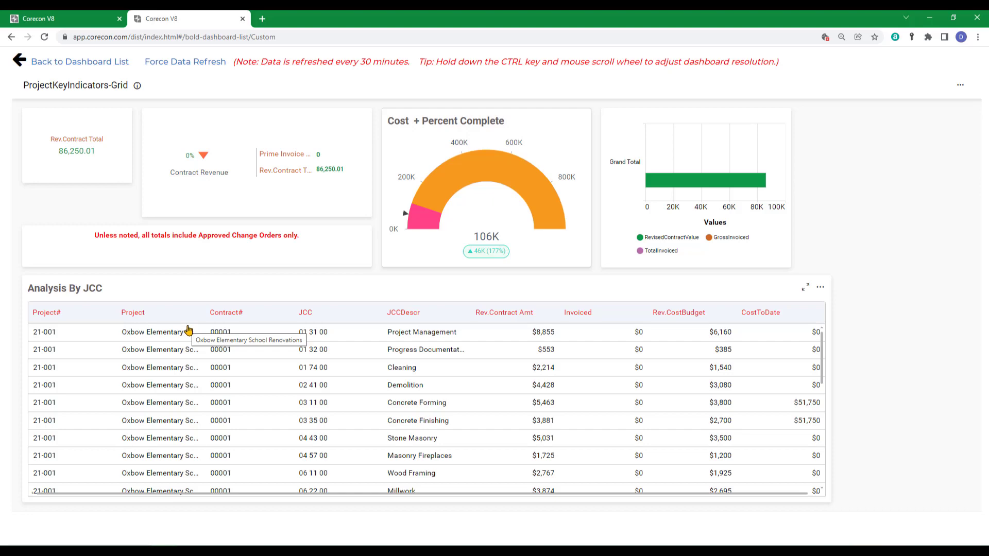
Step: Open the Corecon online help from the Project Info page and go to the Project Analytics topic under Reporting and Analytics
left_click(78, 18)
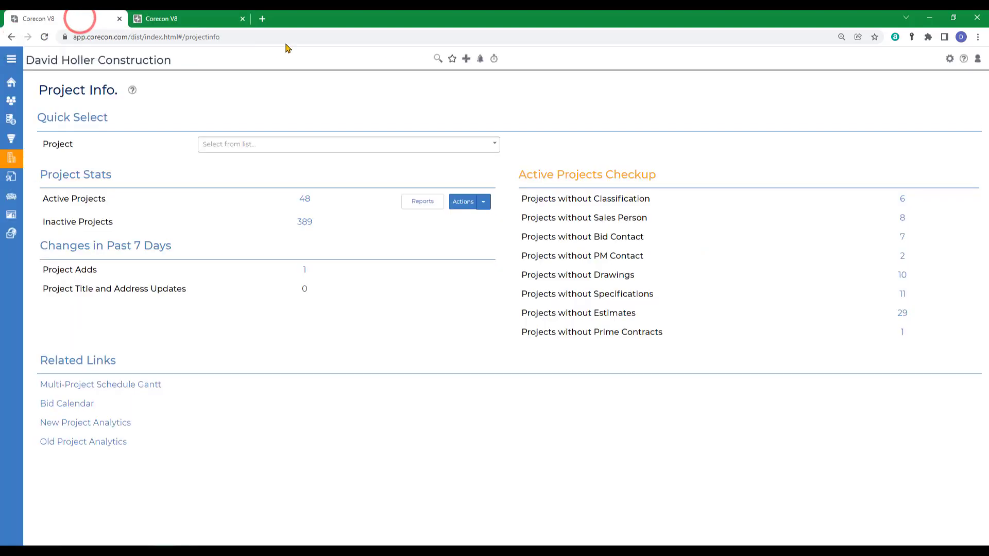
left_click(964, 59)
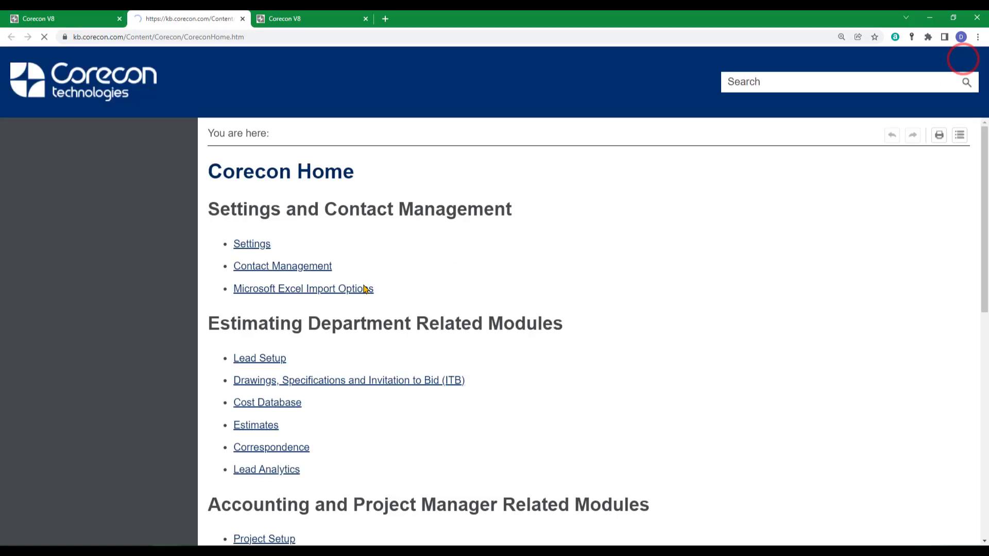
left_click(66, 378)
scroll(94, 384, "down", 2)
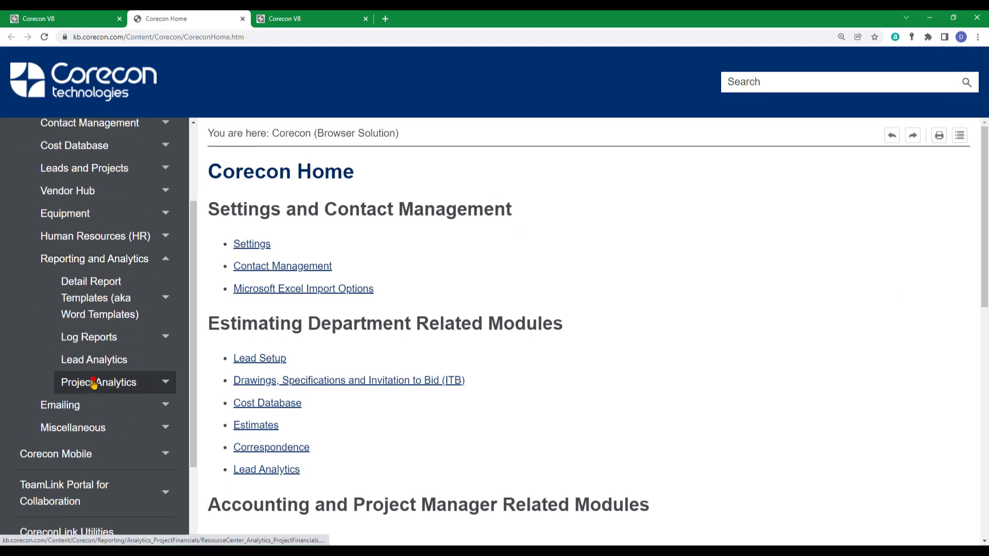
left_click(93, 384)
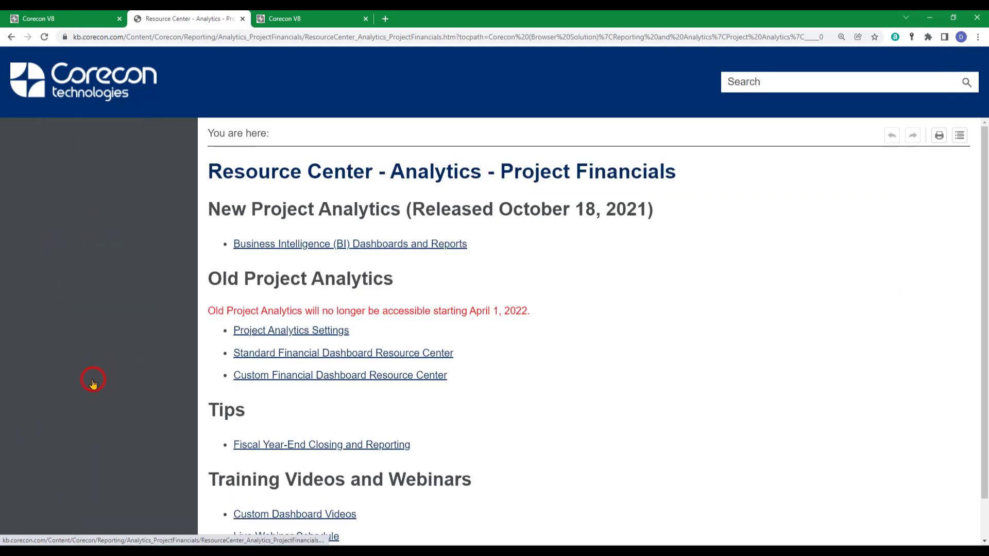
Step: Open the Business Intelligence (BI) Dashboards and Reports article and look over its Create Custom BI Summary Dashboards section
left_click(287, 246)
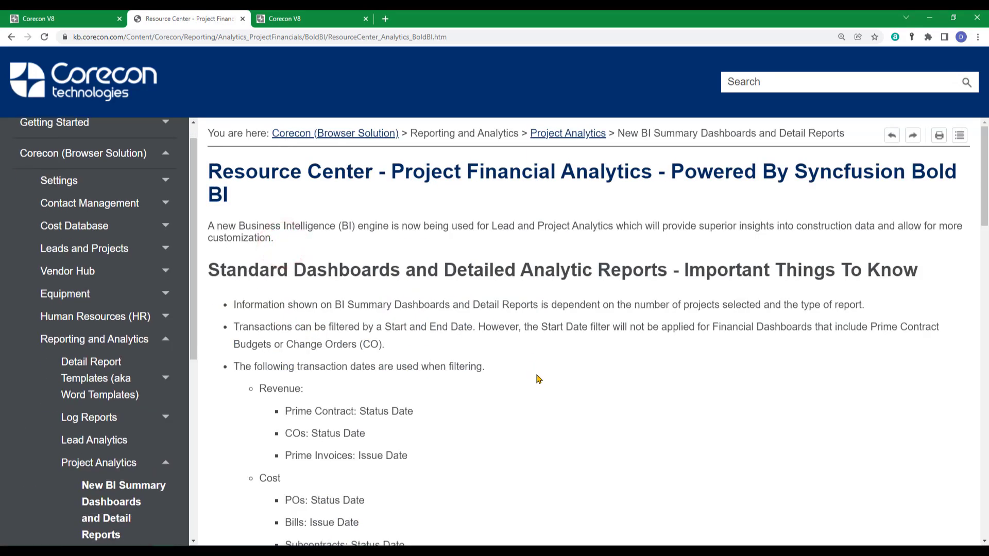
scroll(539, 379, "down", 15)
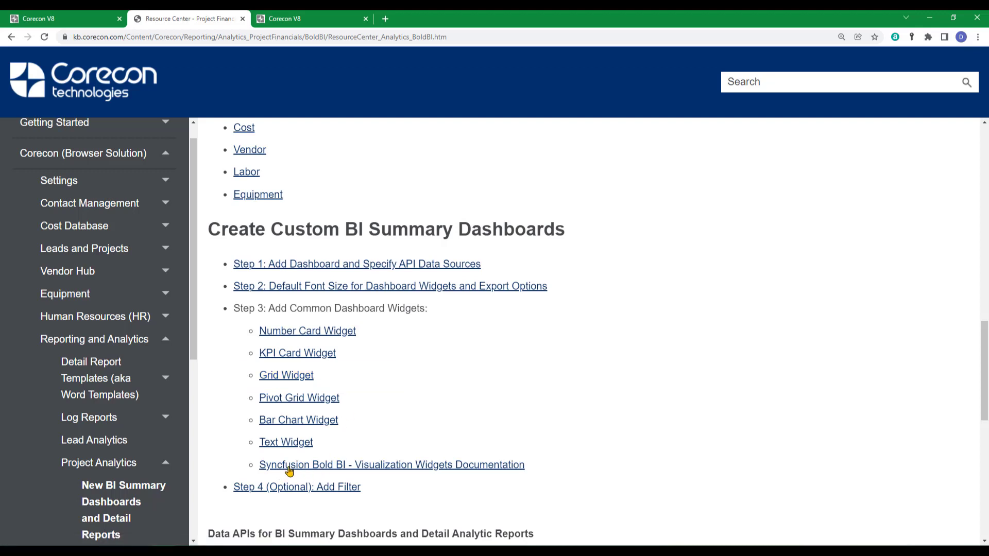
scroll(489, 386, "down", 1)
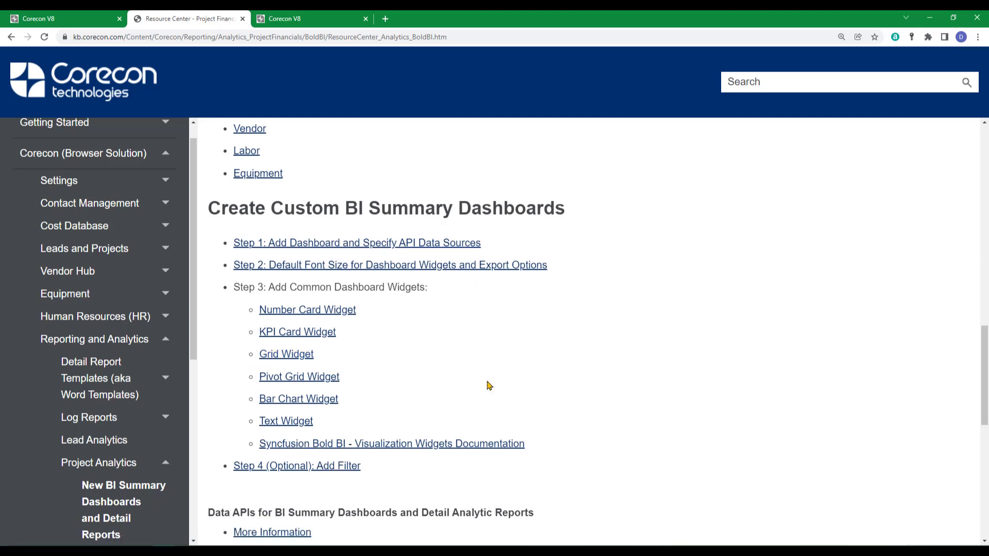